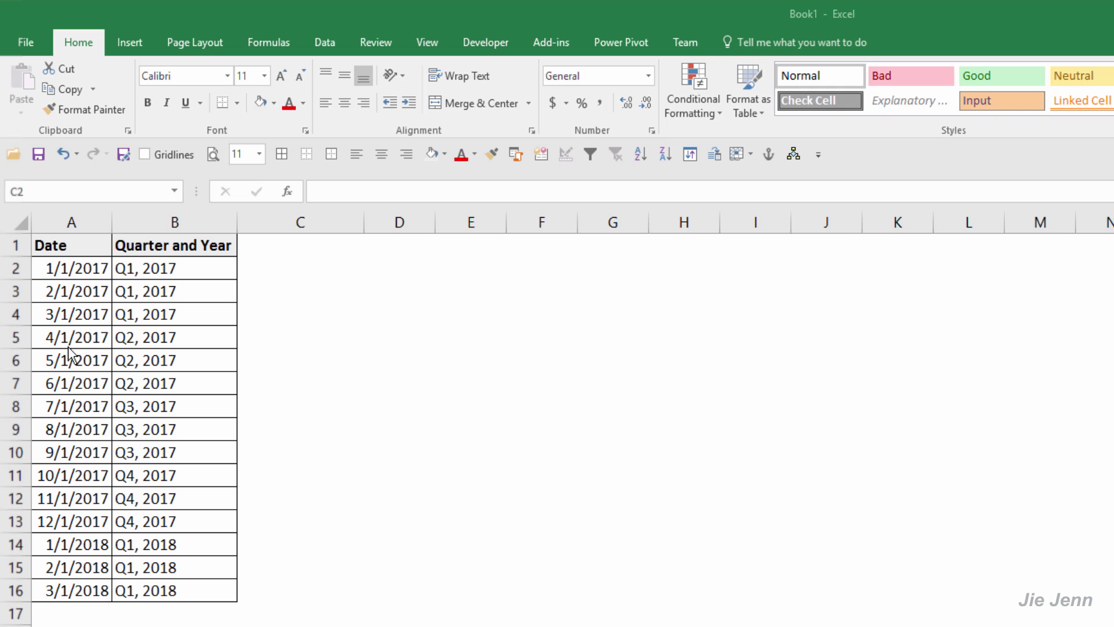
Delete column B's old quarter labels and head it 'Quarter and Year'.
left_click_drag(82, 264, 82, 613)
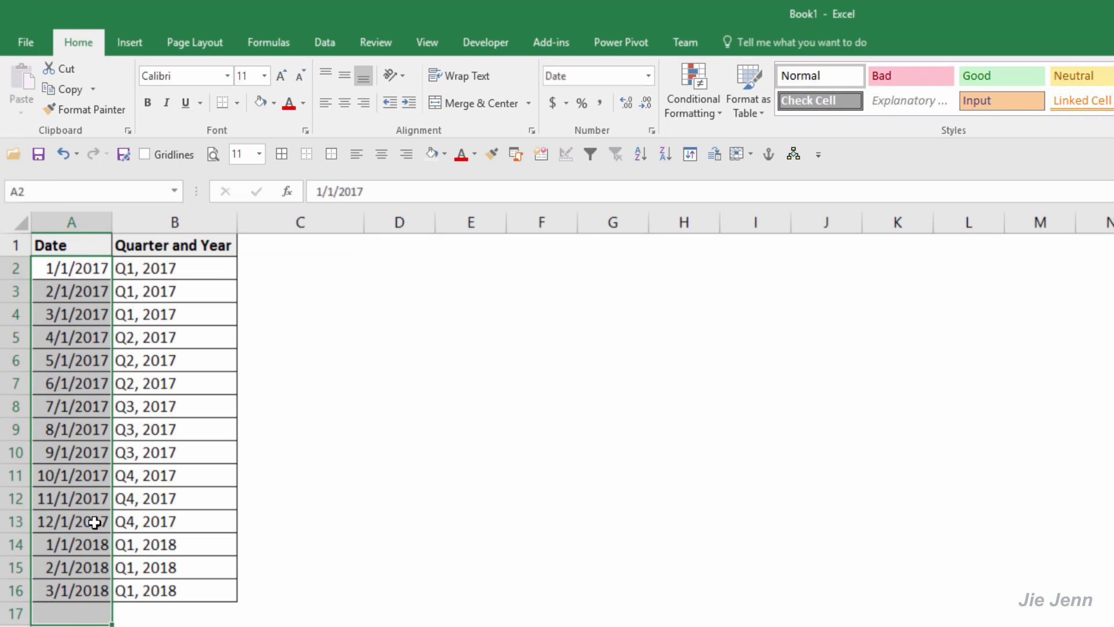
left_click(284, 248)
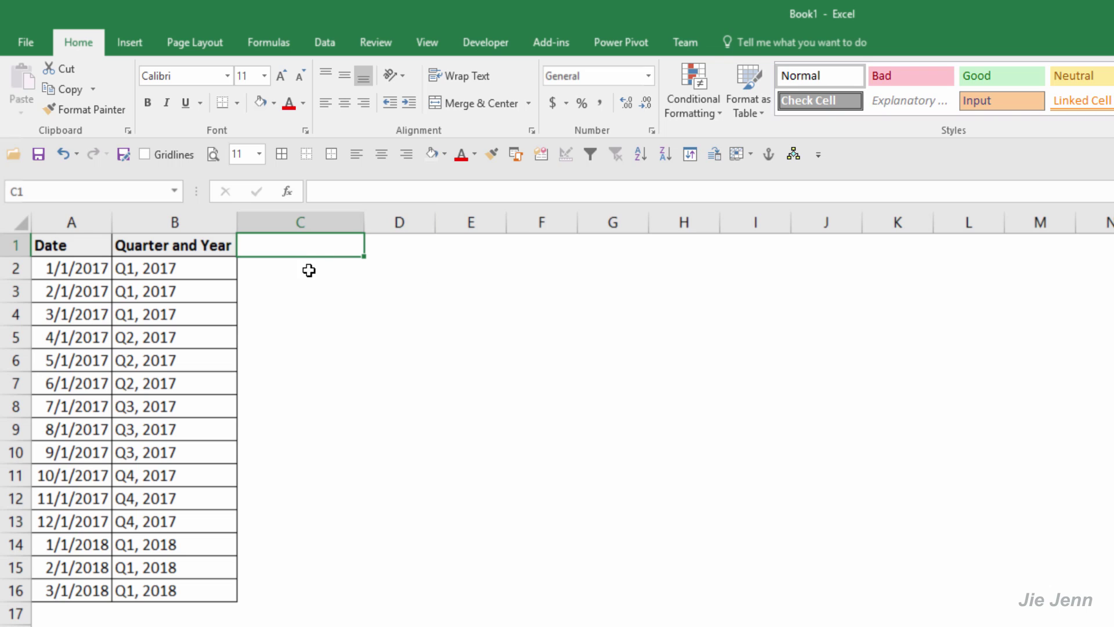
right_click(216, 229)
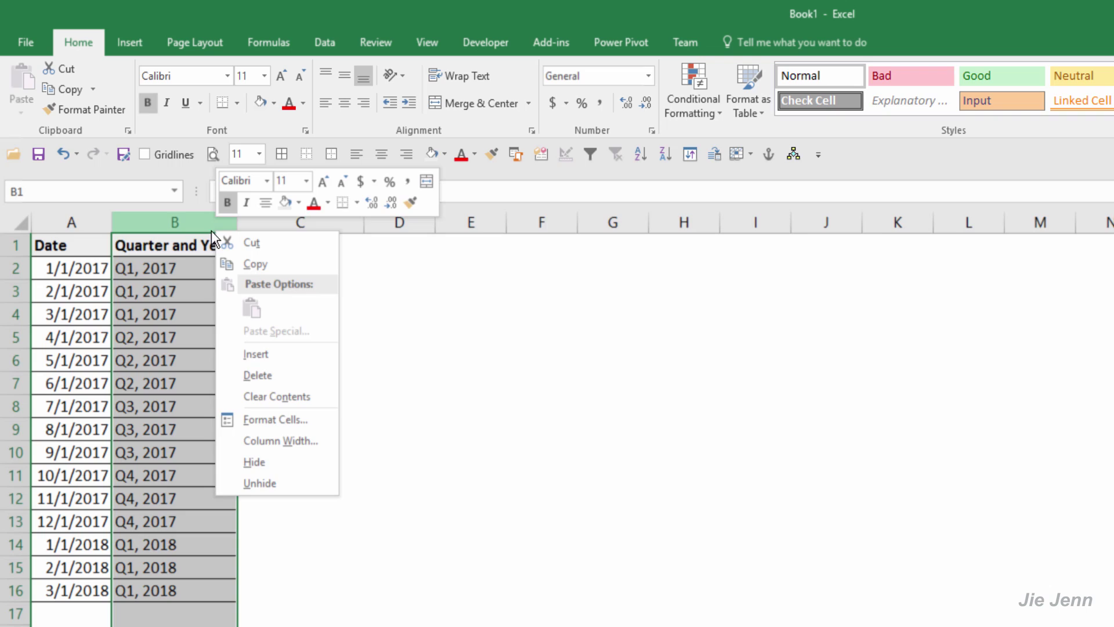
key("d")
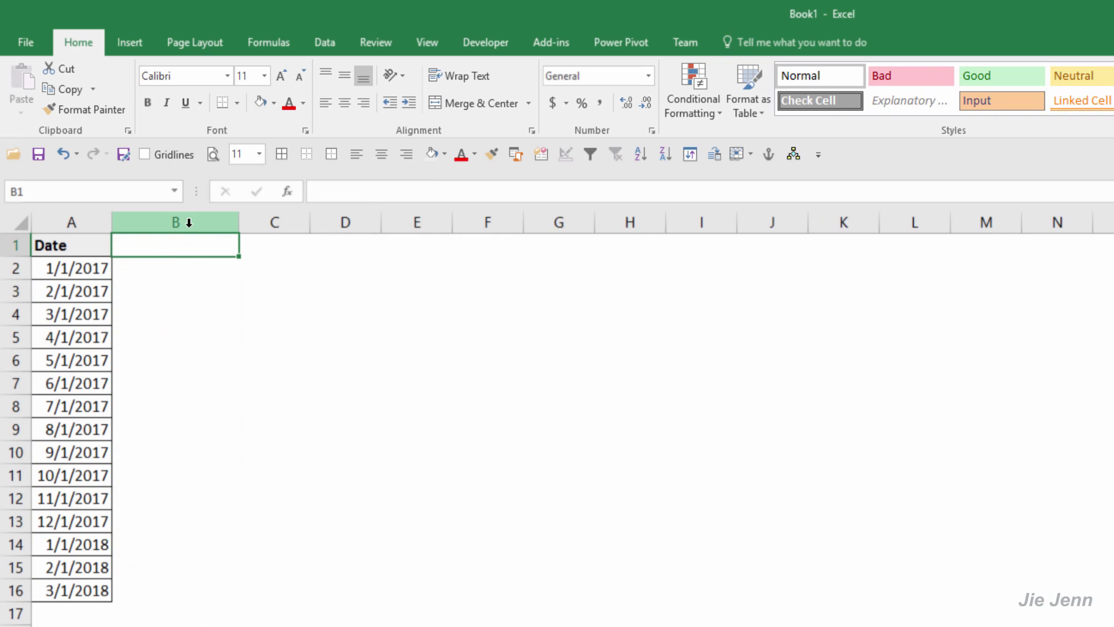
type("Quarter ")
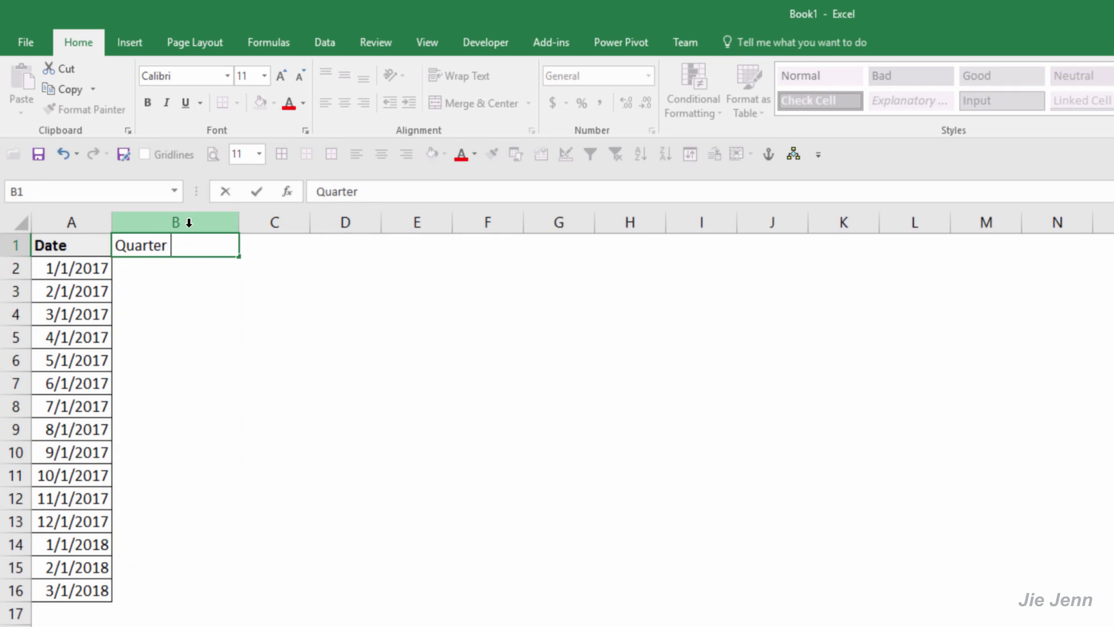
type("and Year")
key("Return")
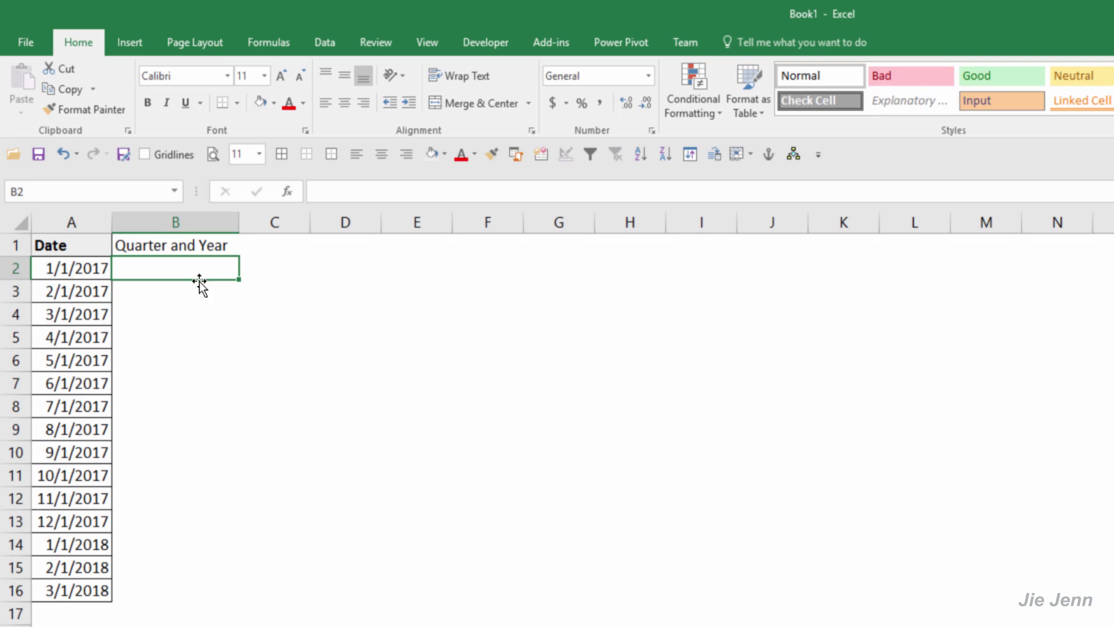
type("=")
type("M")
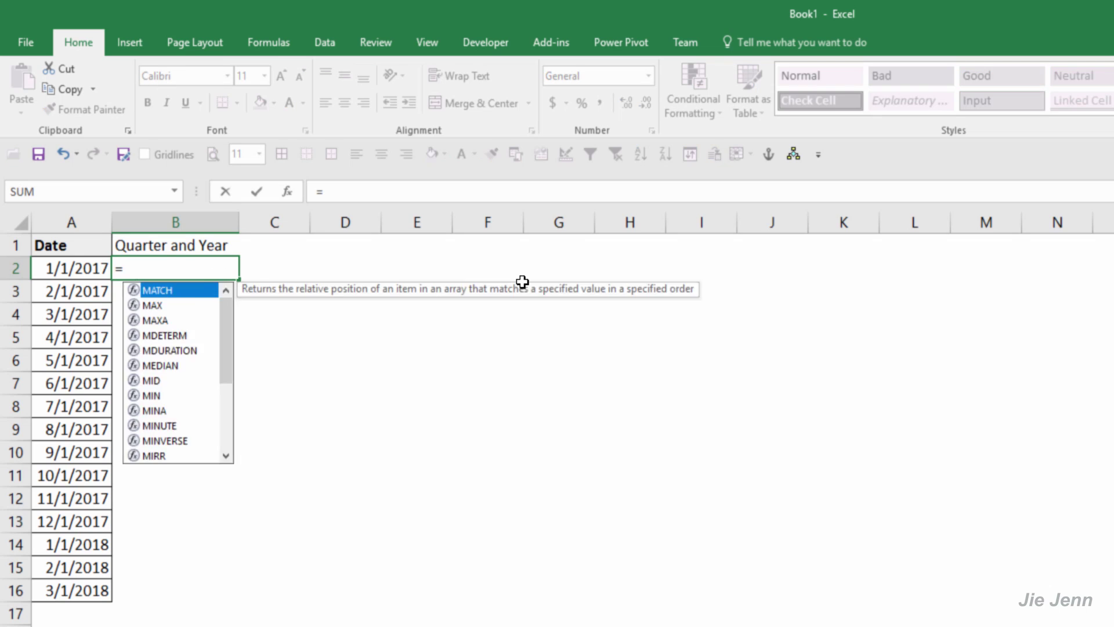
type("ONTH(")
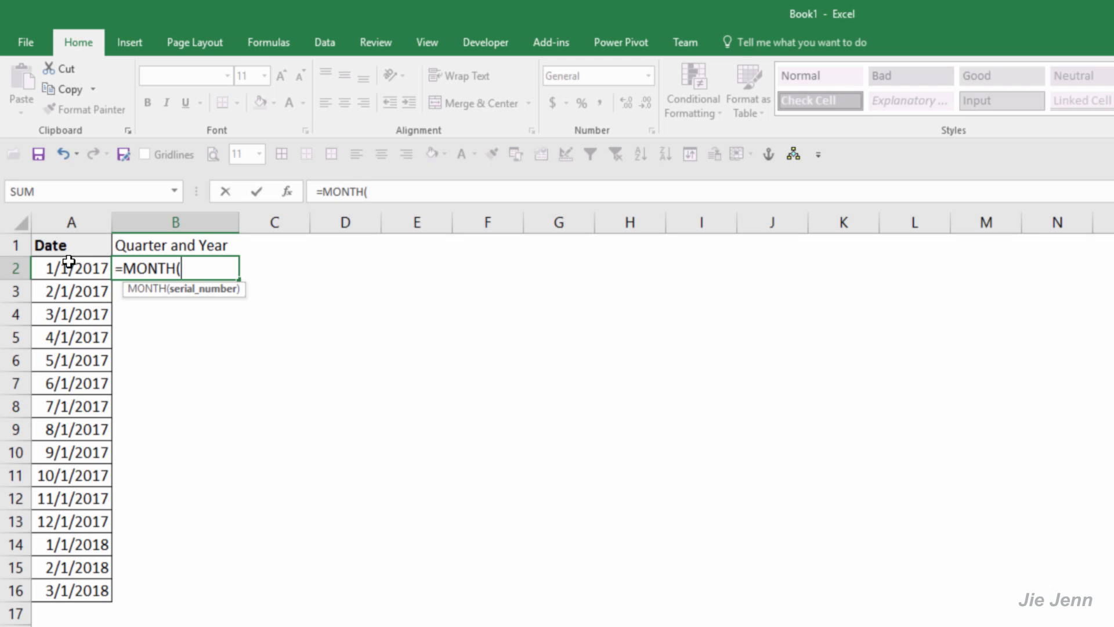
Enter =MONTH(A2) in B2 and fill it down to B16, giving month numbers 1–12 then 1–3.
left_click(64, 261)
key("Return")
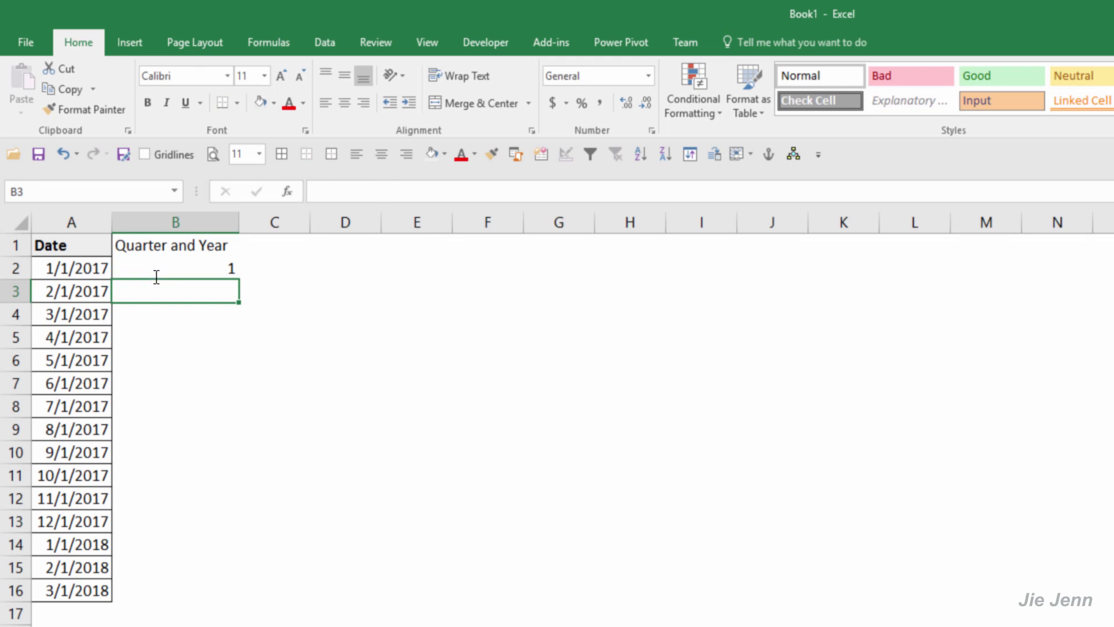
left_click(204, 264)
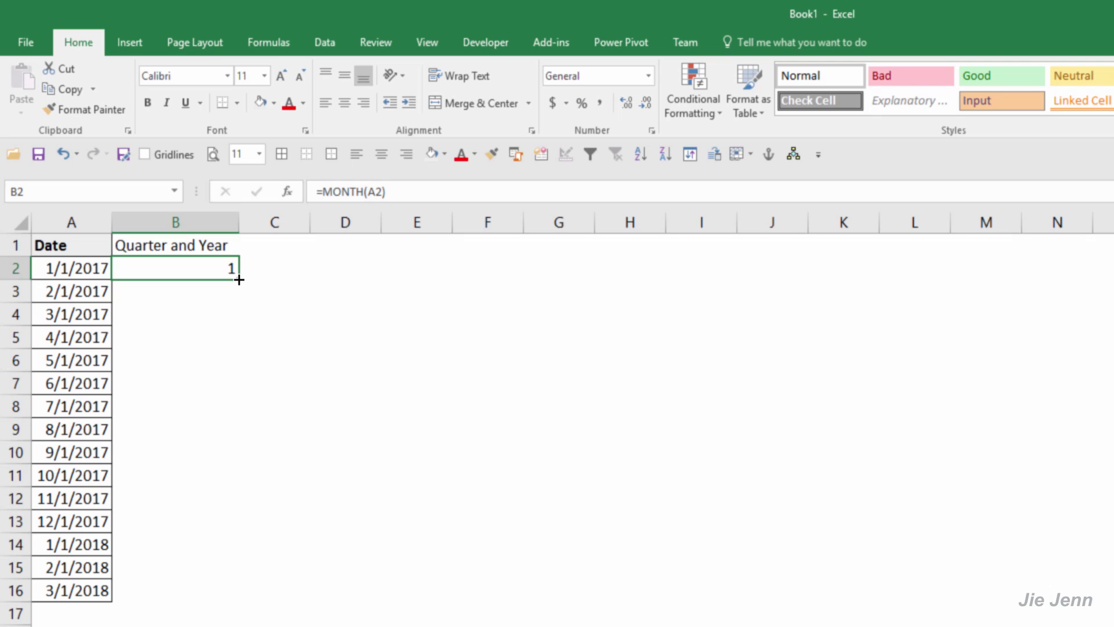
left_click_drag(241, 279, 223, 596)
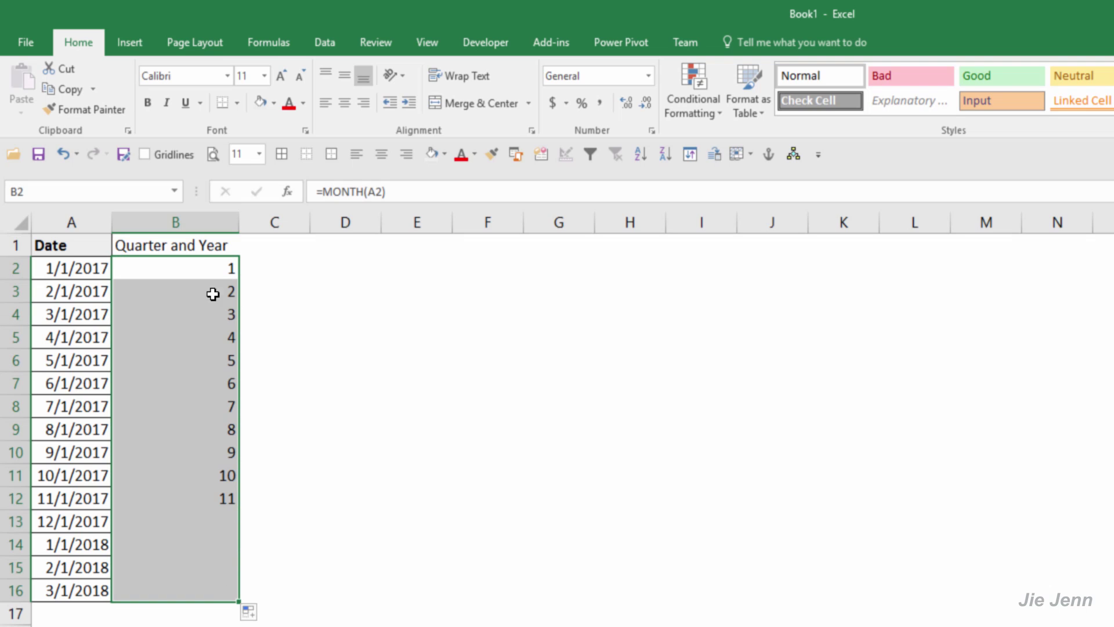
left_click(209, 273)
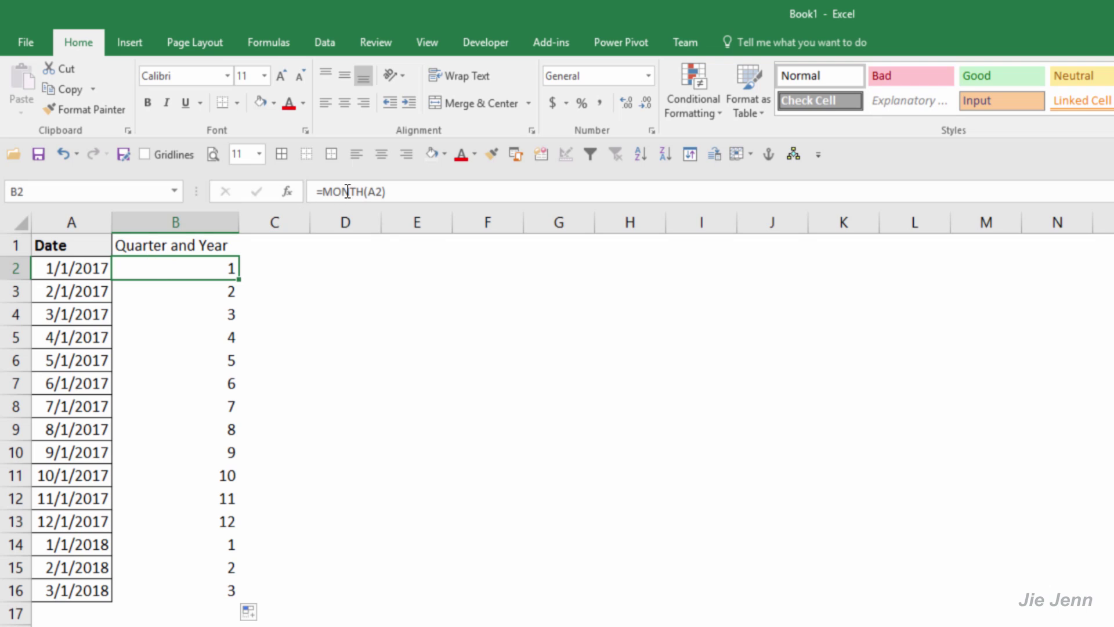
Change B2 to =MONTH(A2)-1 and fill it down column B, giving 0–11 then 0–2.
left_click(322, 192)
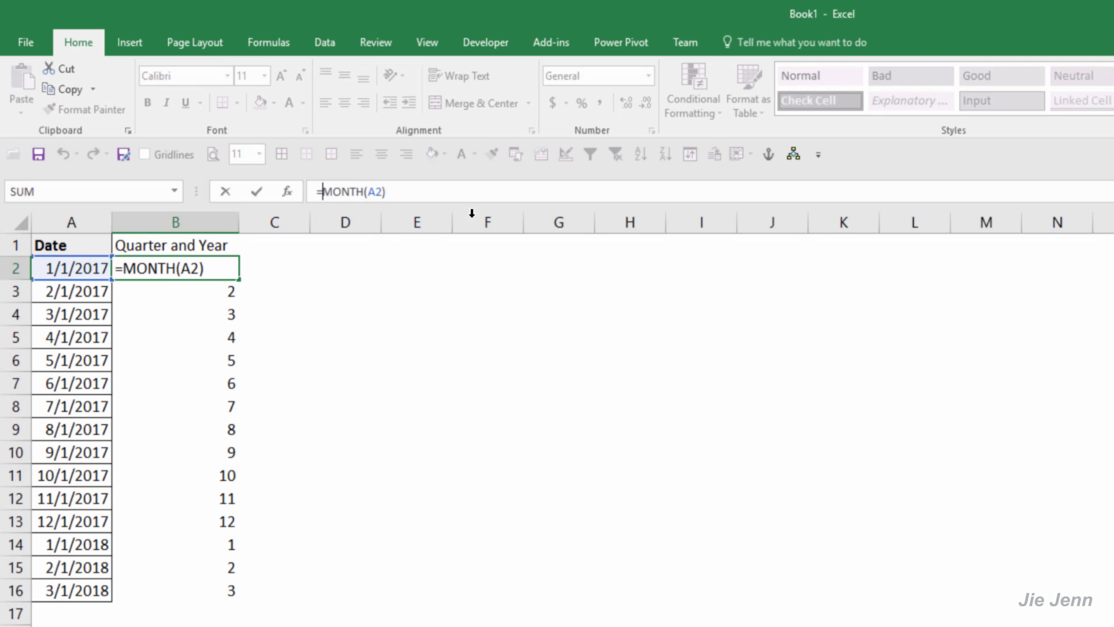
left_click(498, 194)
type("-1")
key("Return")
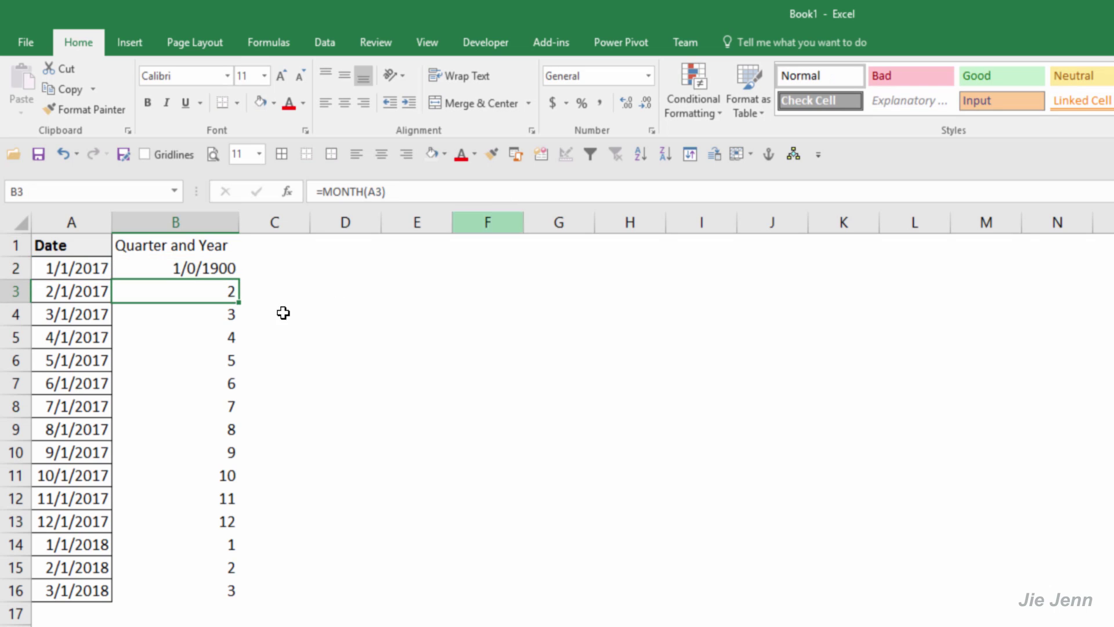
left_click(188, 249)
left_click(224, 274)
double_click(238, 279)
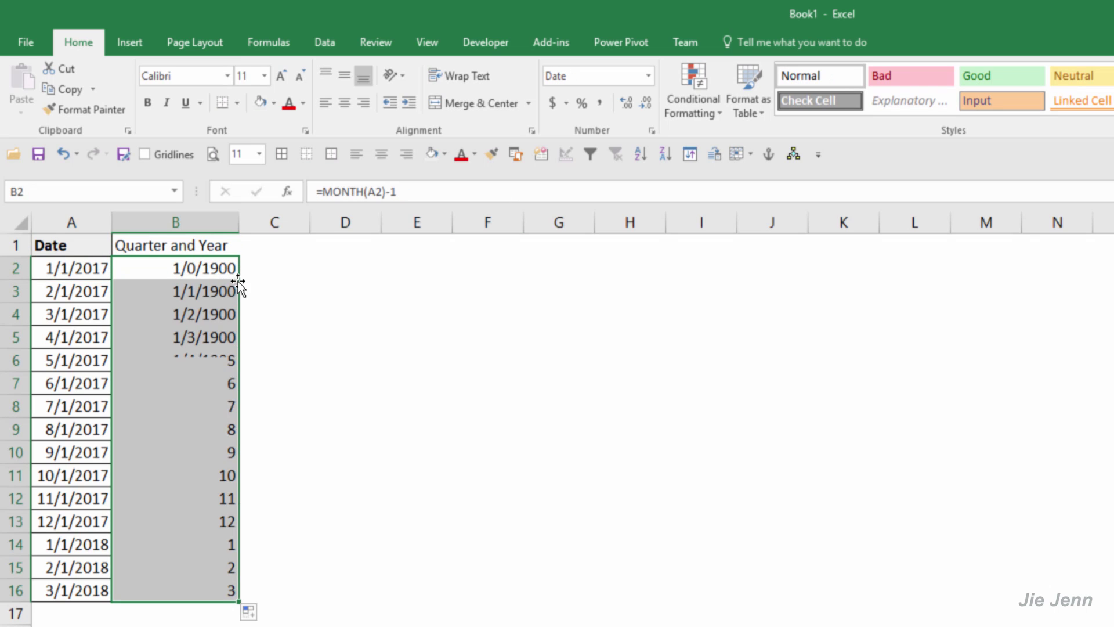
Format the filled column B values as General numbers.
left_click(607, 75)
type("General")
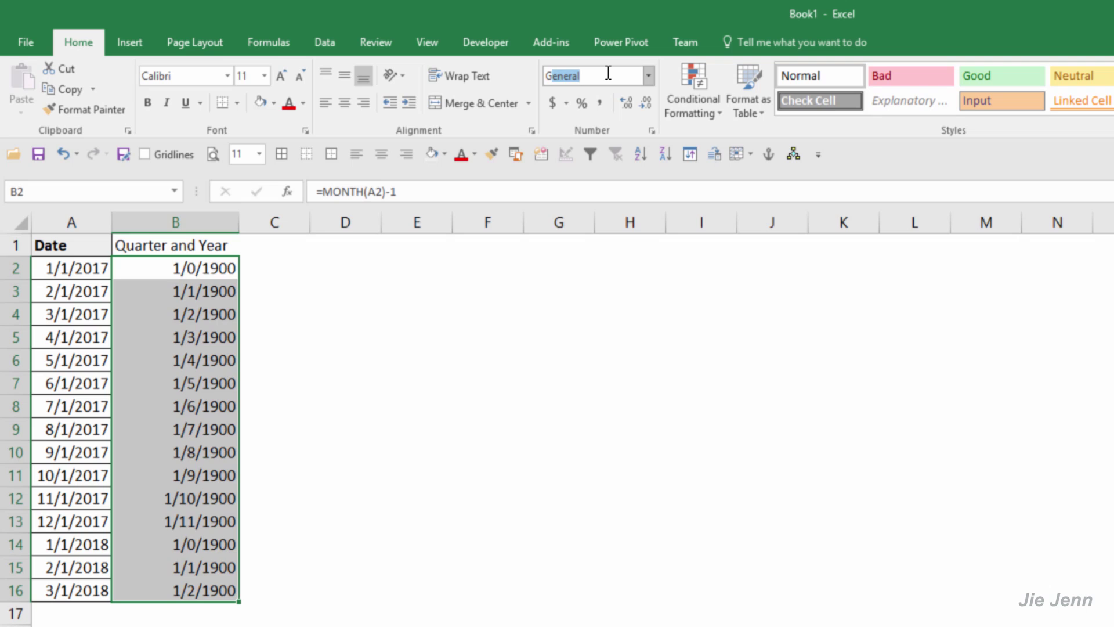
key("Return")
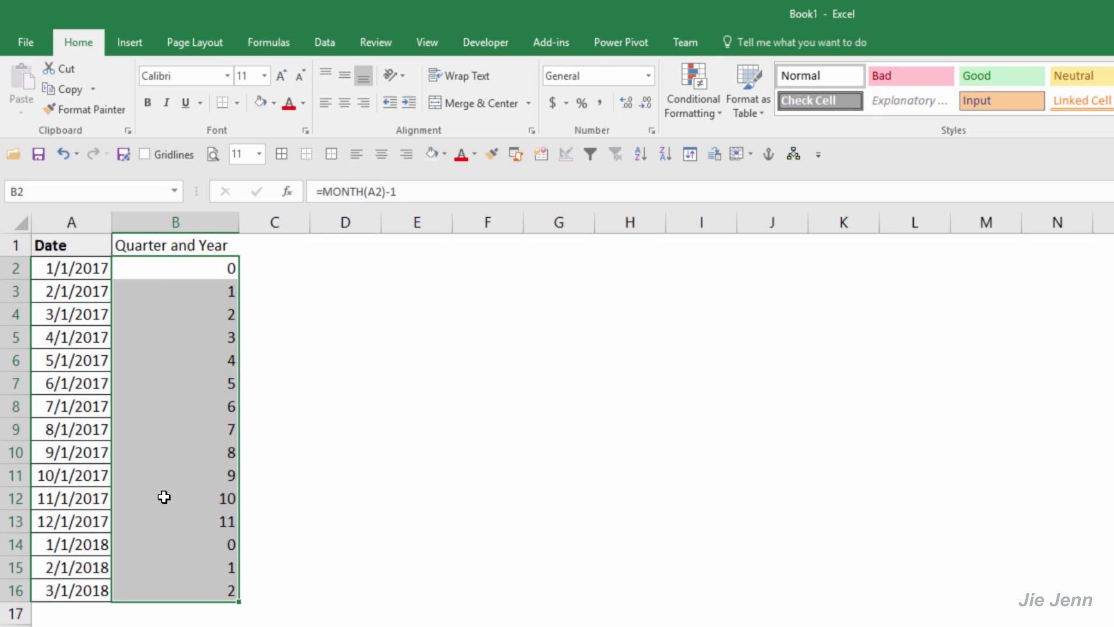
left_click(165, 539)
left_click(179, 264)
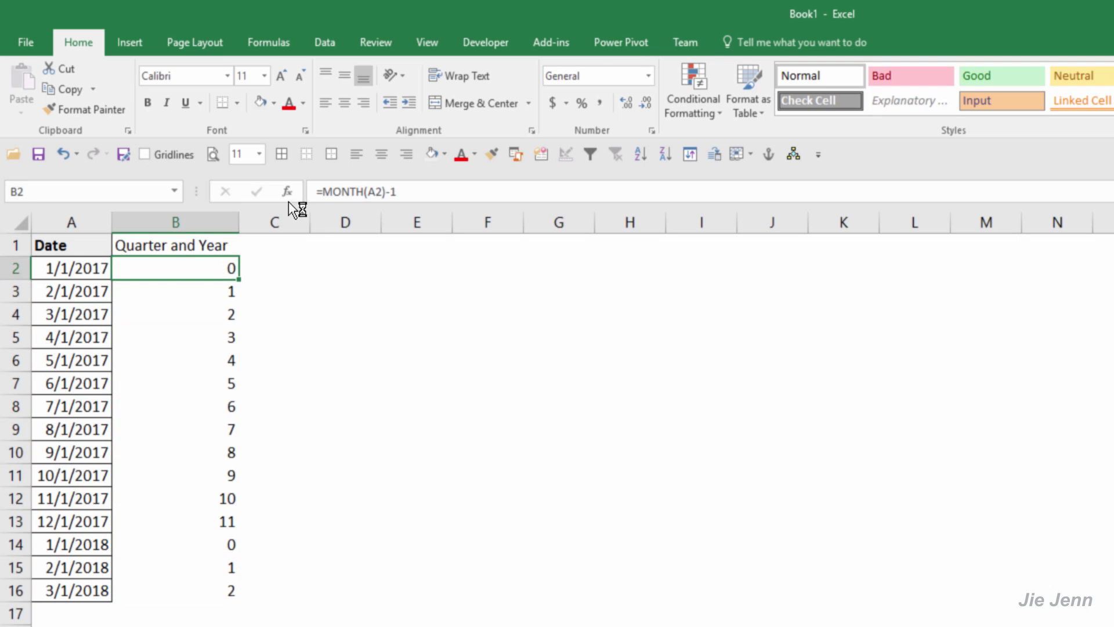
Change B2 to =(MONTH(A2)-1)/3 and fill it down to B16, showing 0, 0.333, 0.667, 1.
left_click(319, 191)
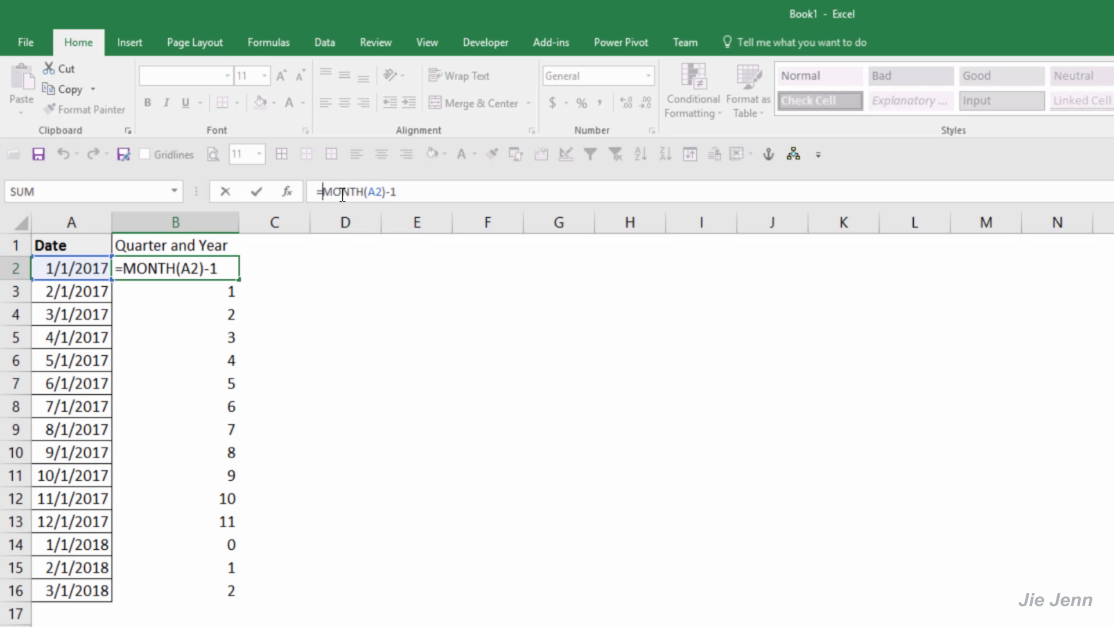
type("(")
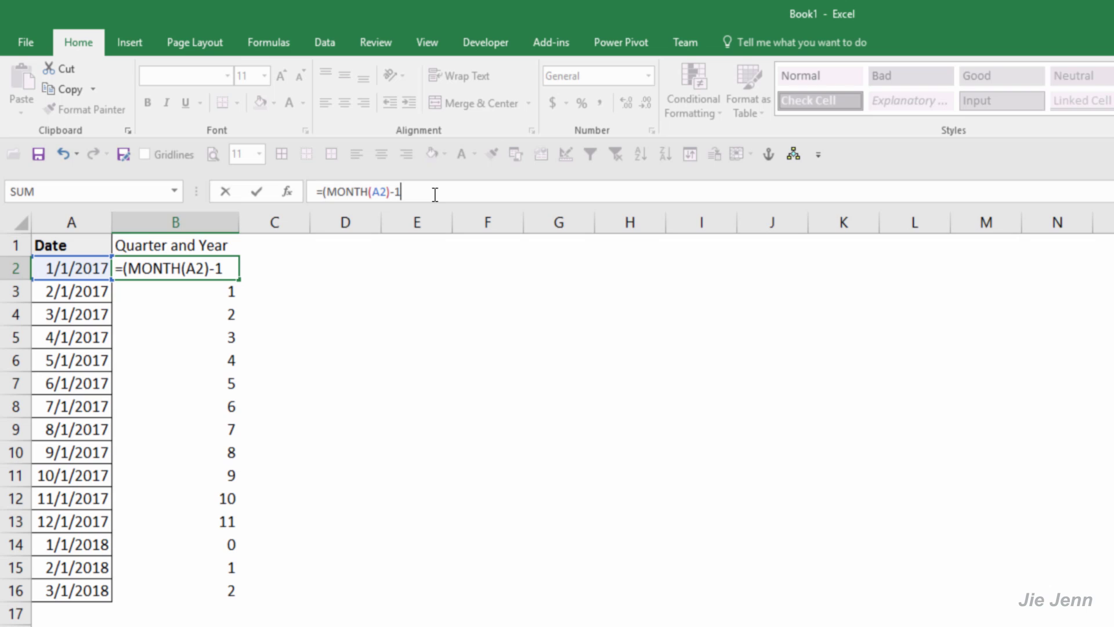
type(")/3")
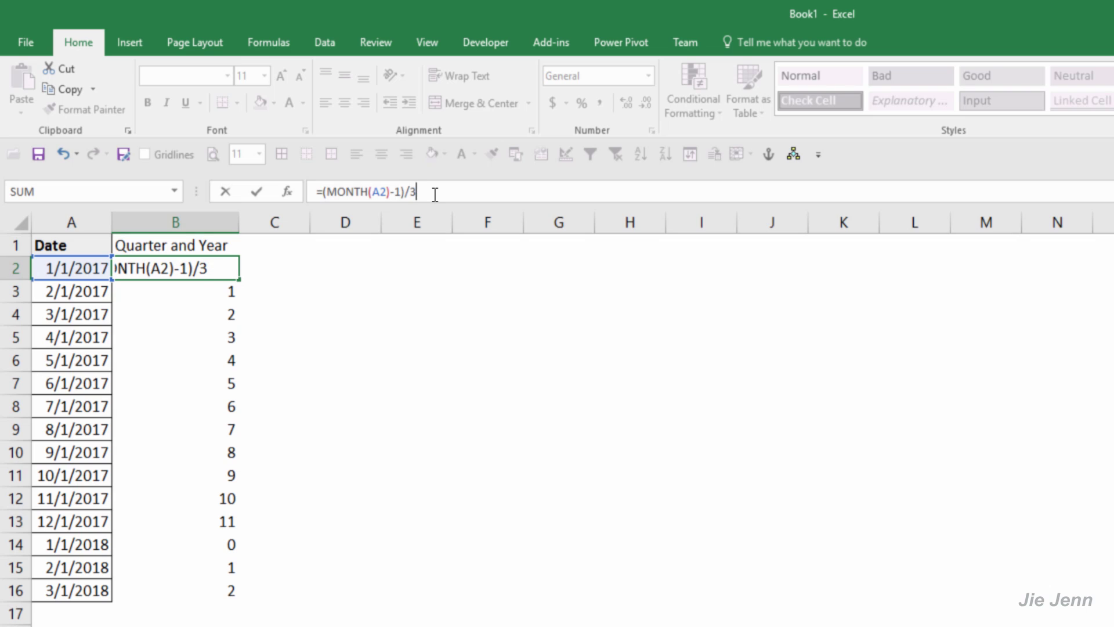
key("Return")
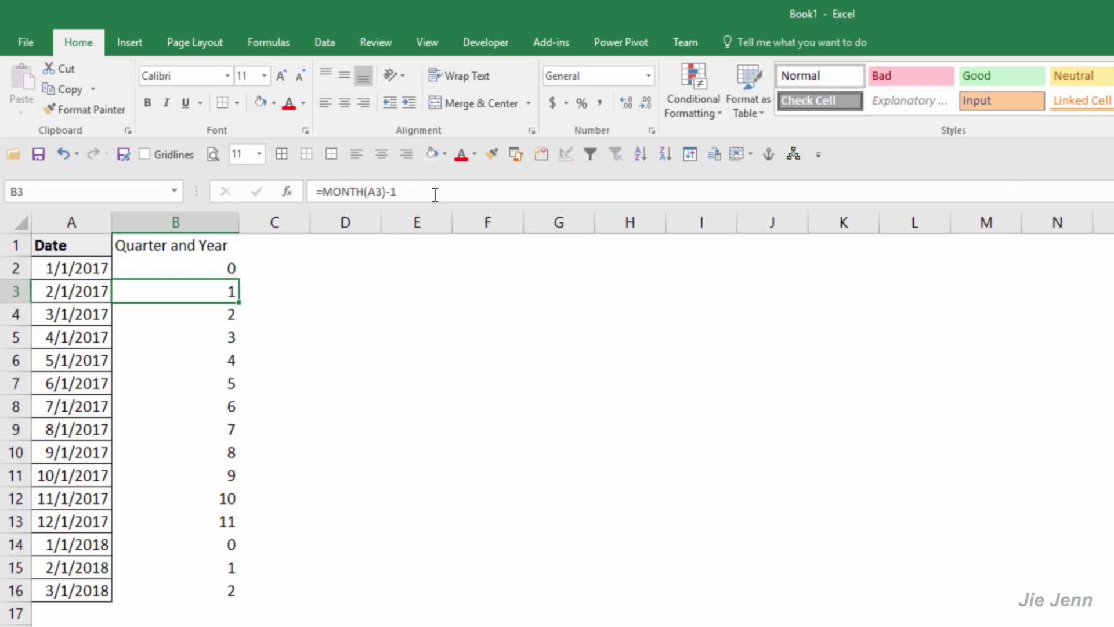
left_click(235, 269)
left_click(458, 191)
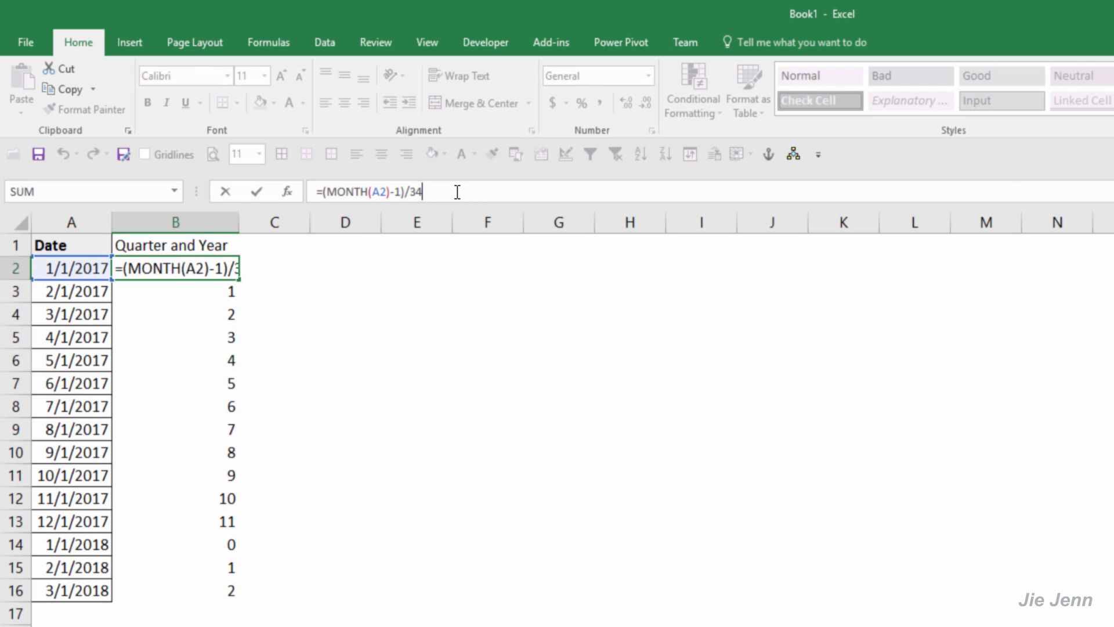
key("Return")
left_click(125, 269)
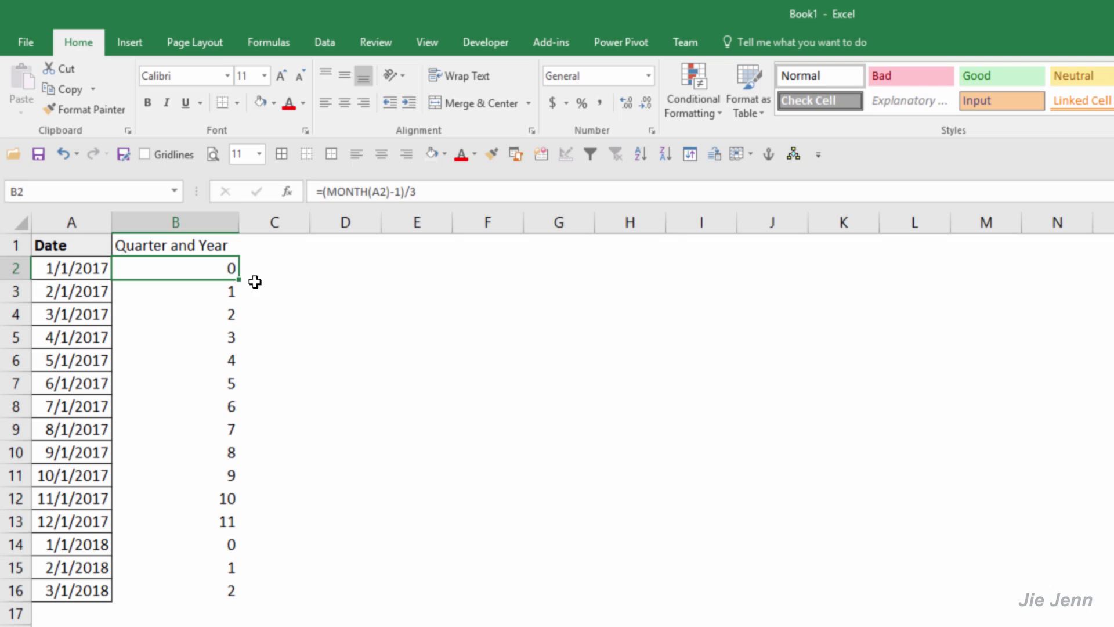
double_click(239, 280)
left_click(177, 272)
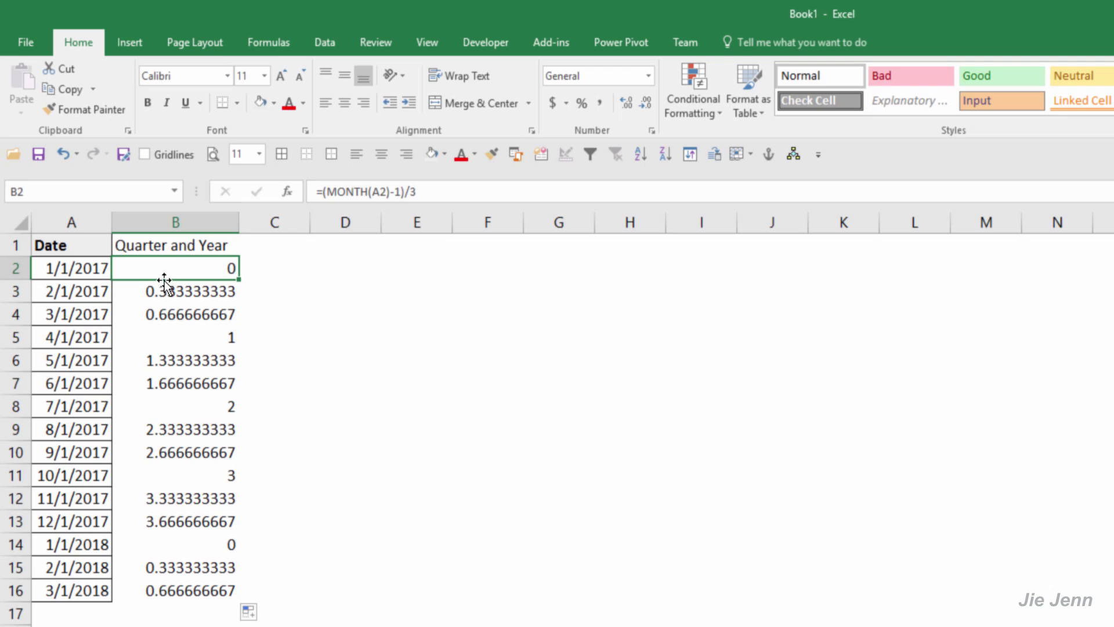
left_click_drag(162, 307, 199, 268)
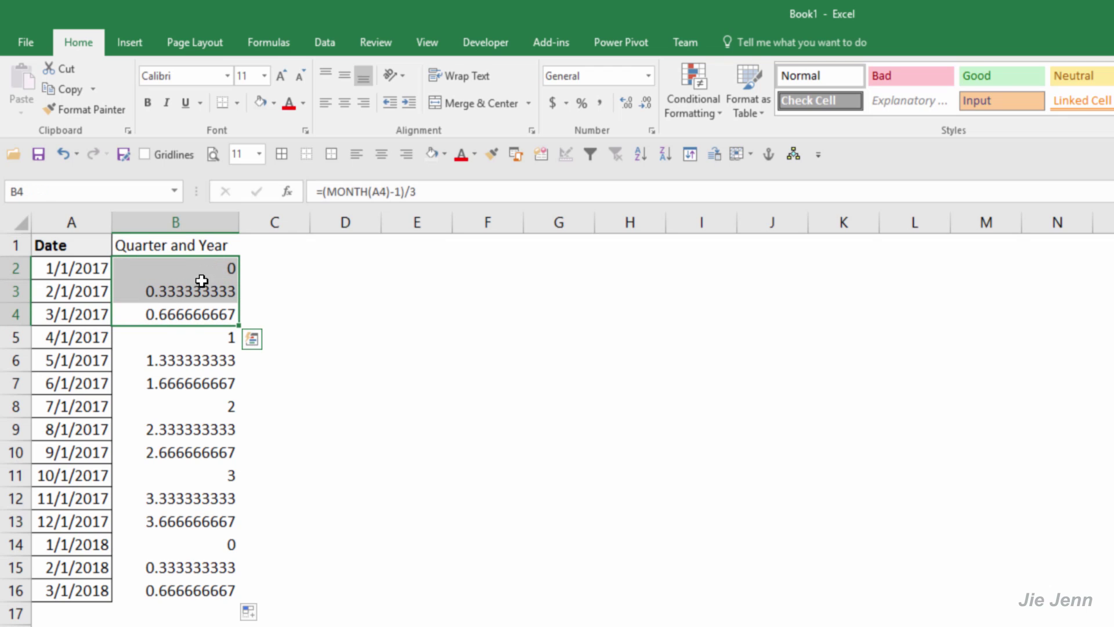
left_click_drag(199, 340, 200, 394)
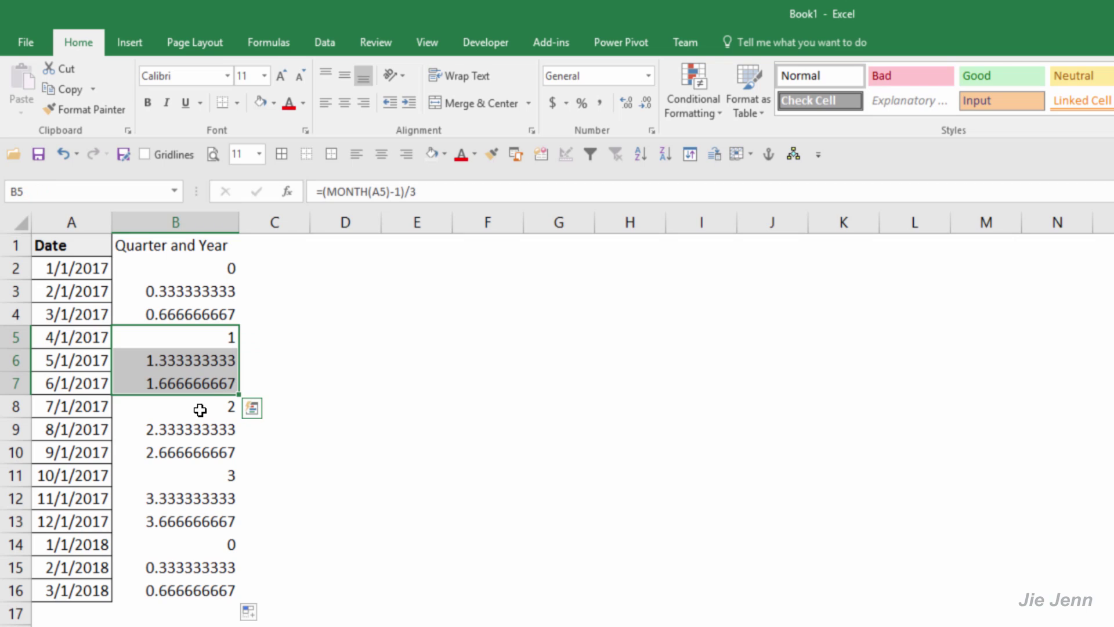
left_click(200, 410)
left_click_drag(199, 409, 201, 455)
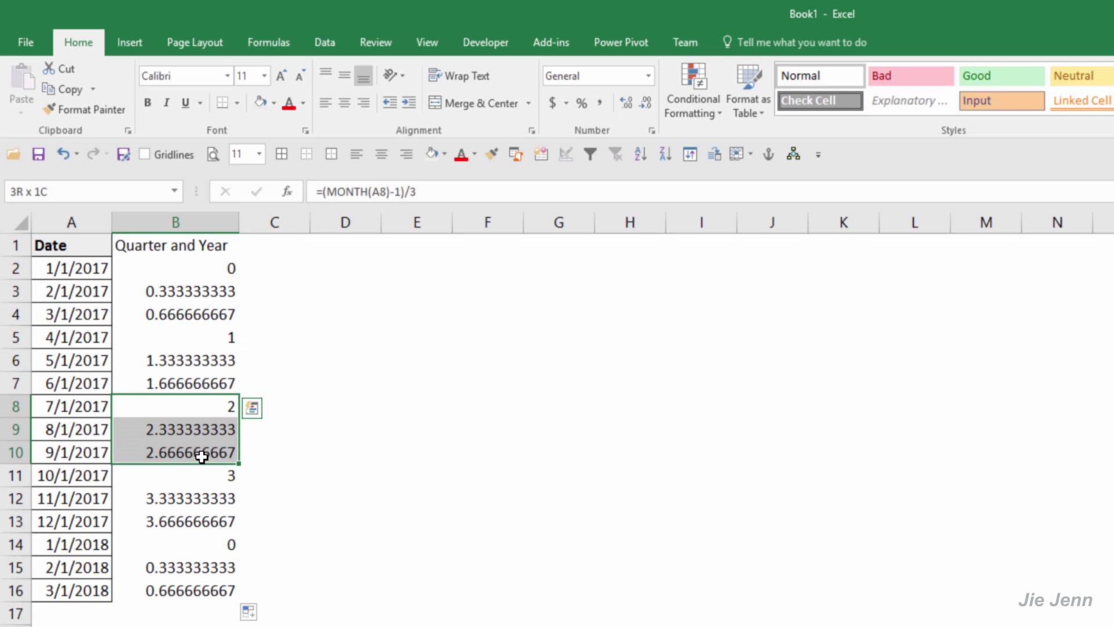
Wrap B2's formula as =INT((MONTH(A2)-1)/3) and fill it down, giving whole values 0–3.
left_click(199, 268)
left_click(321, 192)
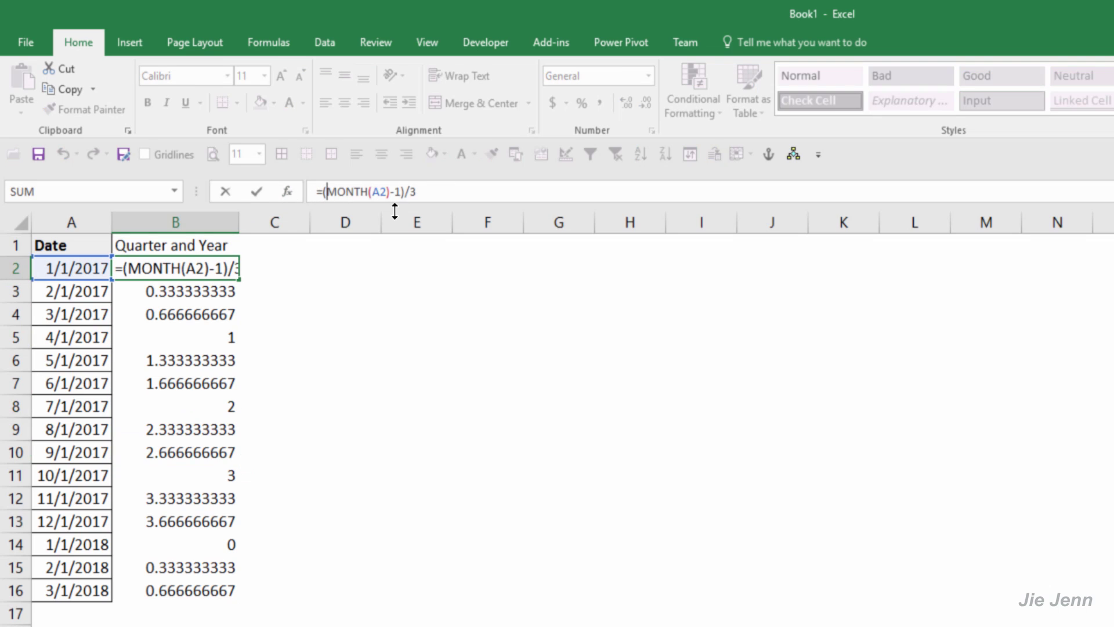
type("INT(")
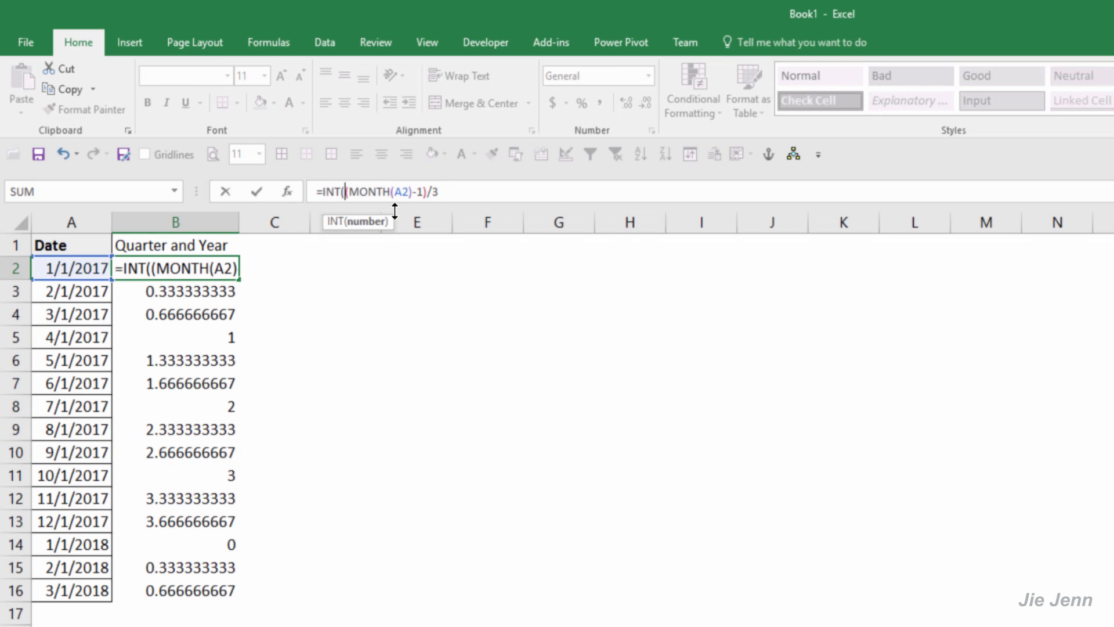
left_click(557, 193)
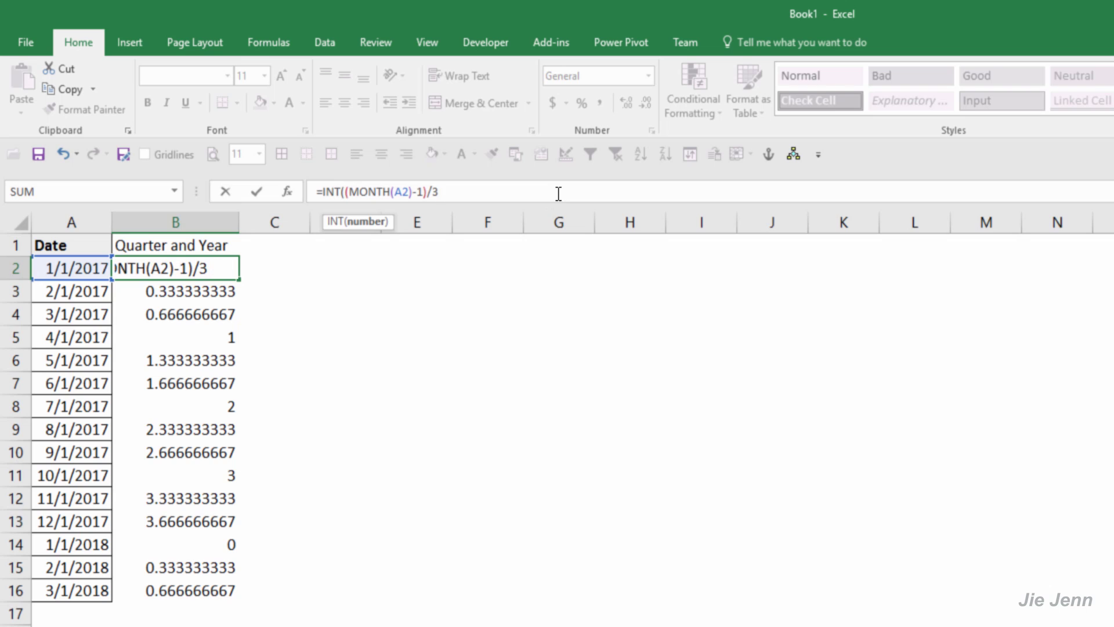
type(")")
key("Return")
left_click(229, 267)
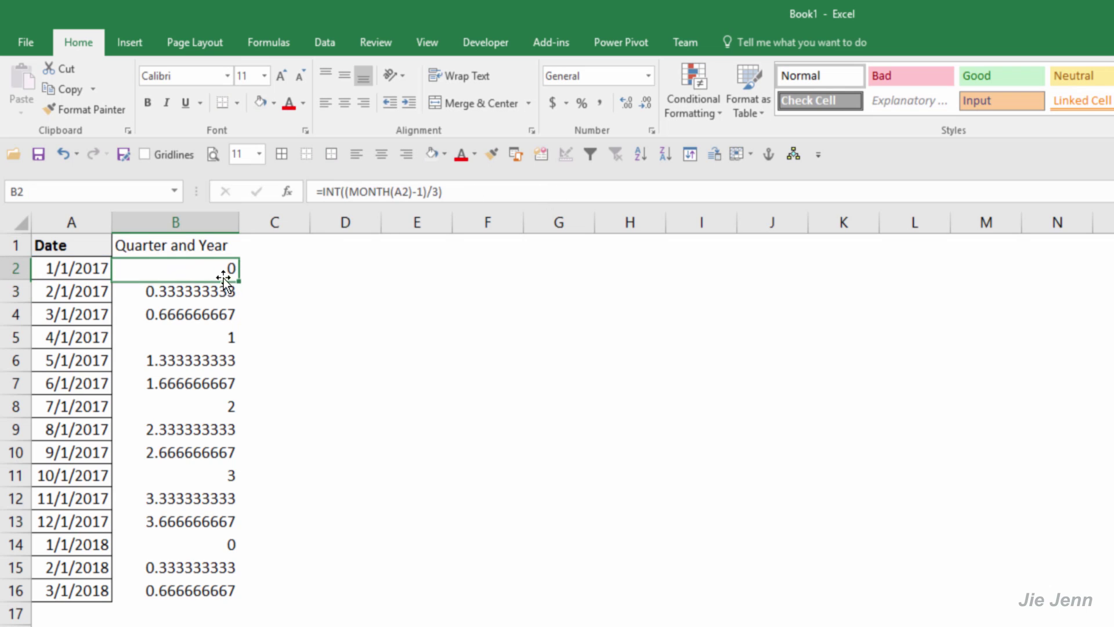
double_click(238, 284)
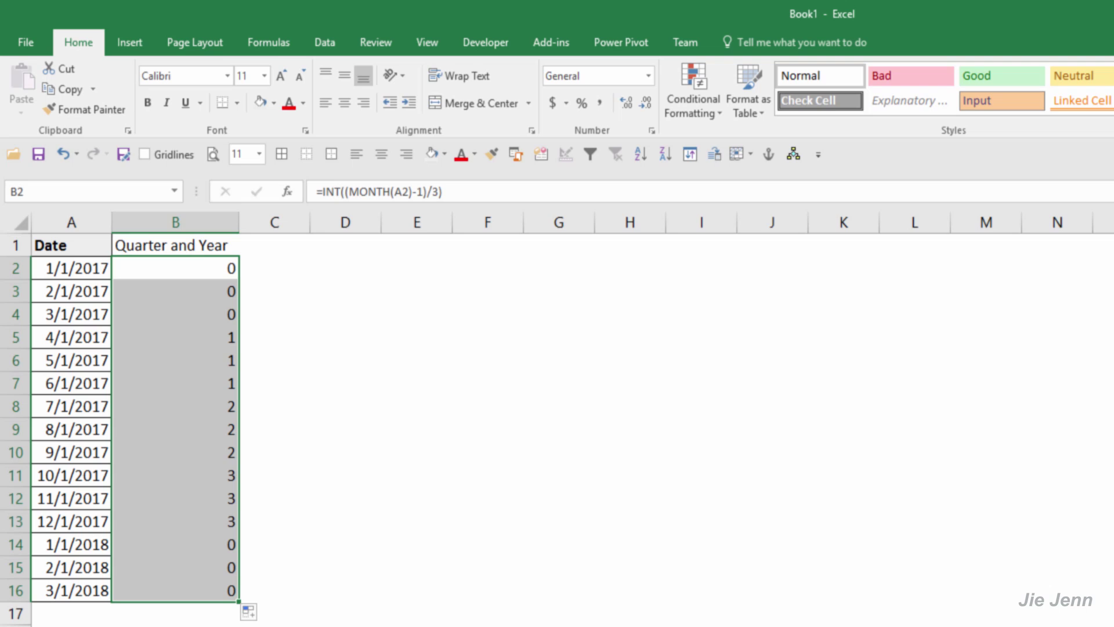
left_click_drag(184, 269, 162, 590)
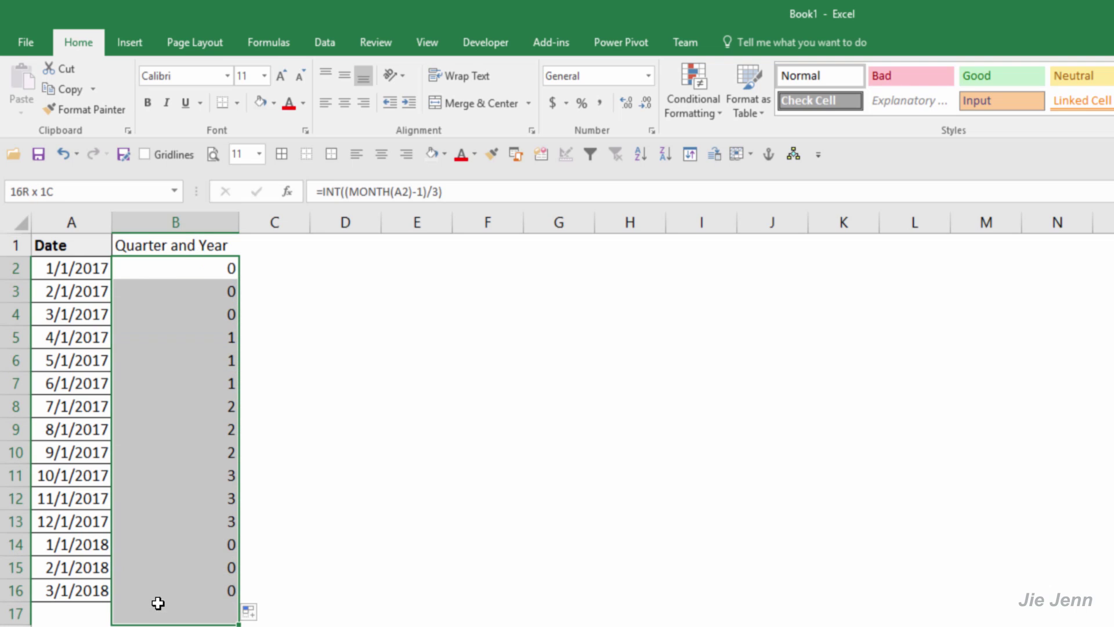
left_click(199, 277)
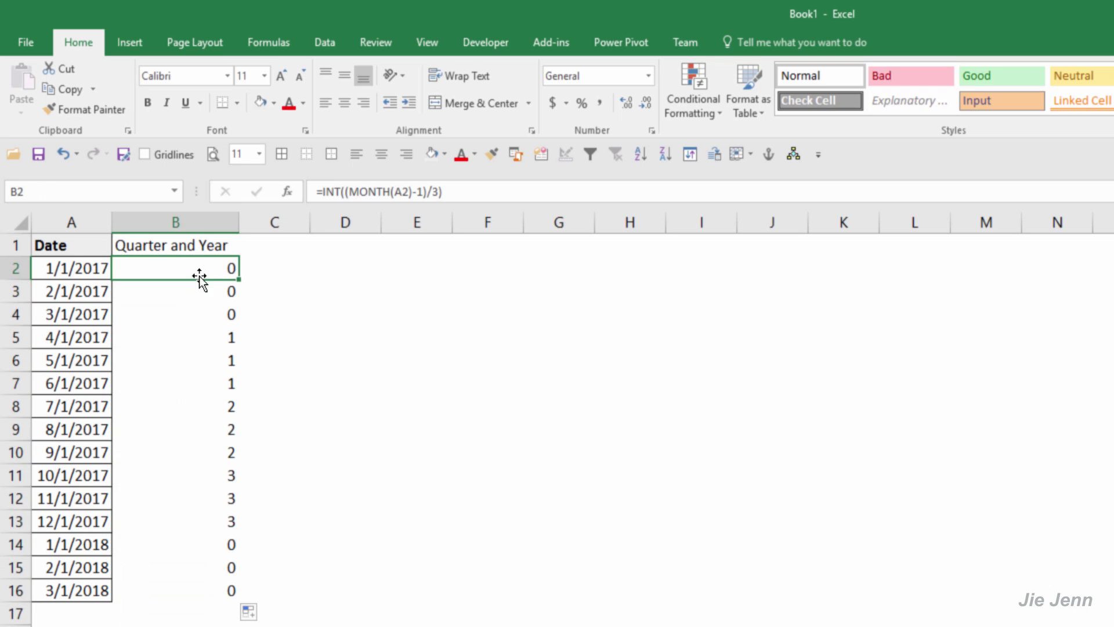
Append +1 to B2's INT formula and fill it down to B16, giving quarters 1–4.
left_click(481, 191)
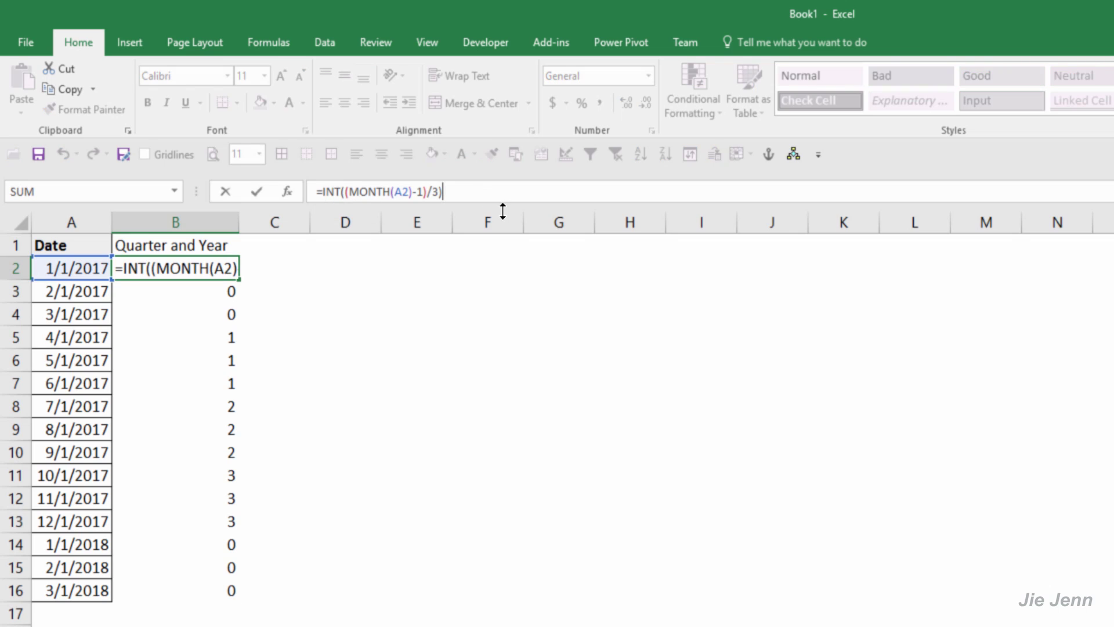
type("+1")
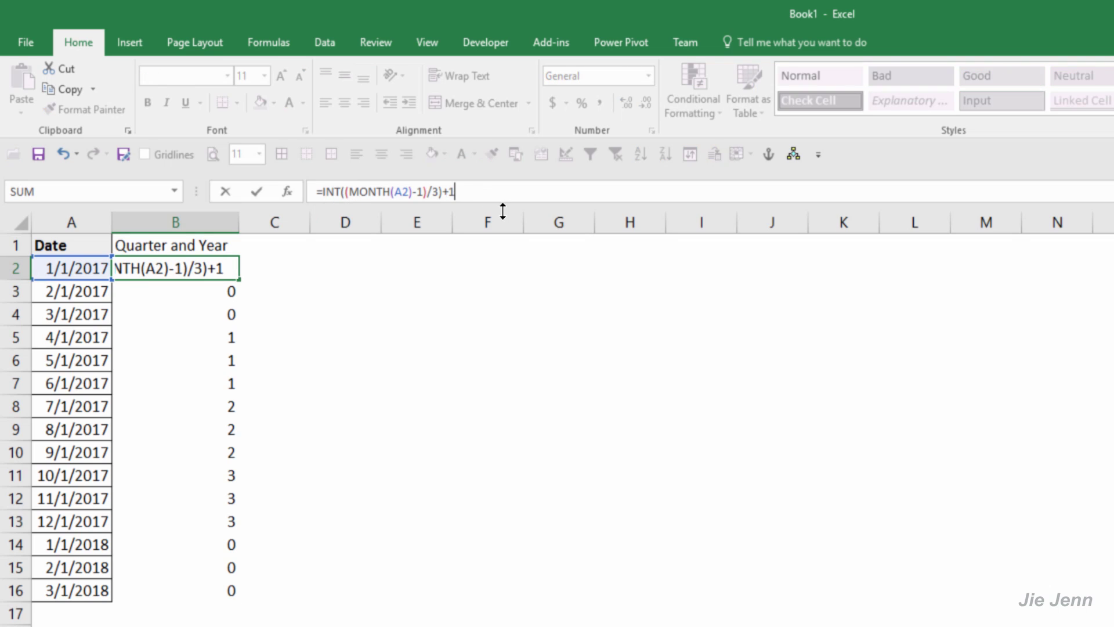
key("Return")
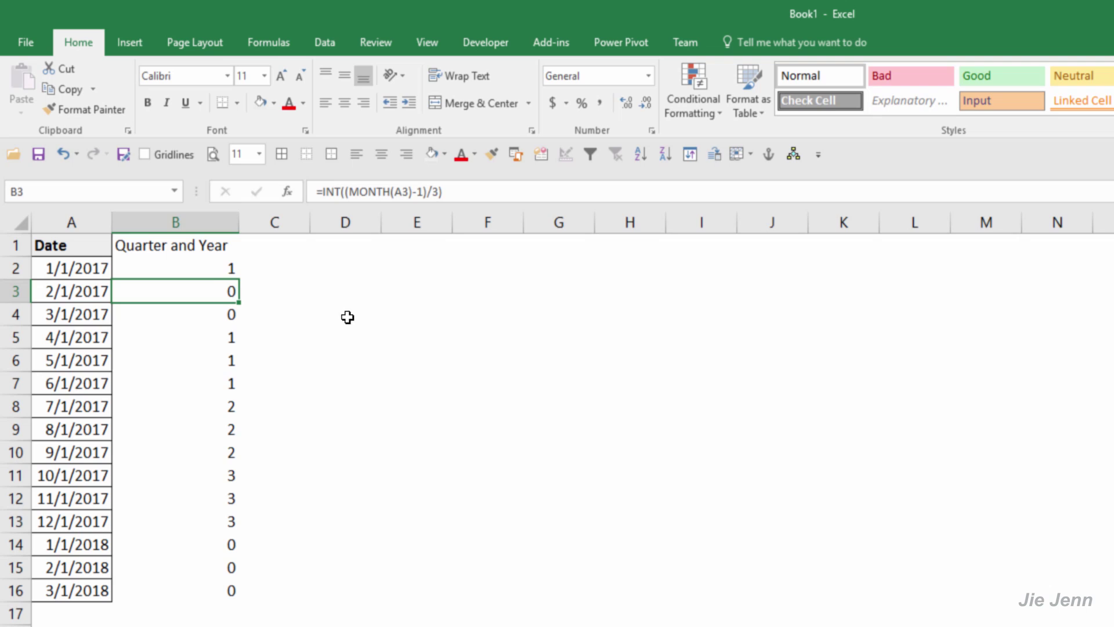
left_click(229, 267)
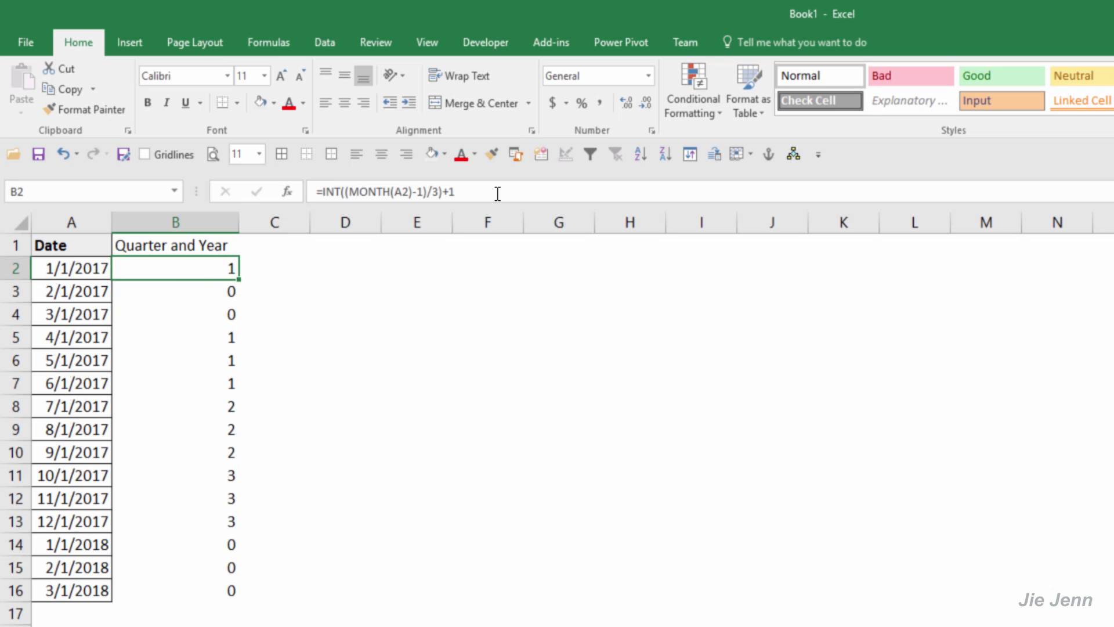
double_click(239, 278)
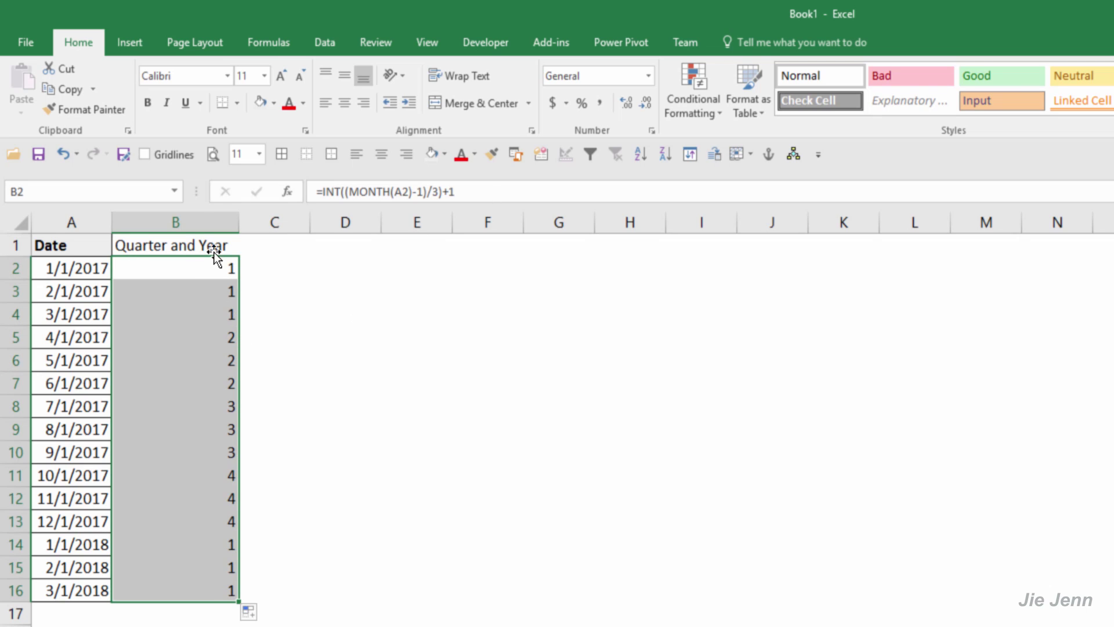
Prefix B2's formula with "Q" & and fill it down to B16, showing Q1–Q4 per date.
left_click(178, 267)
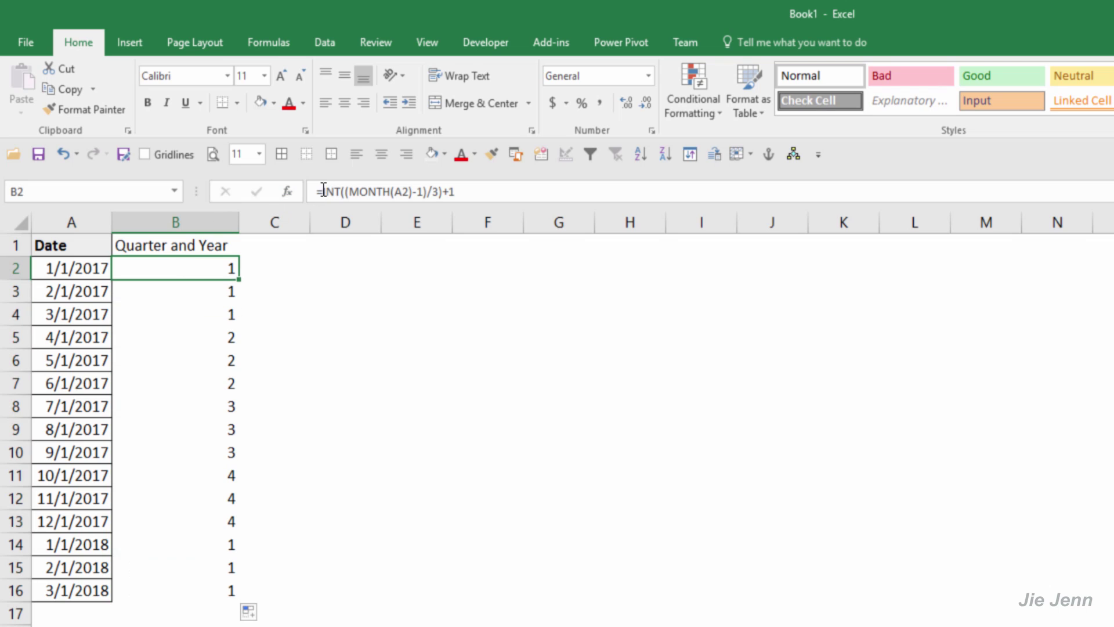
left_click(321, 191)
type("\"Q\"")
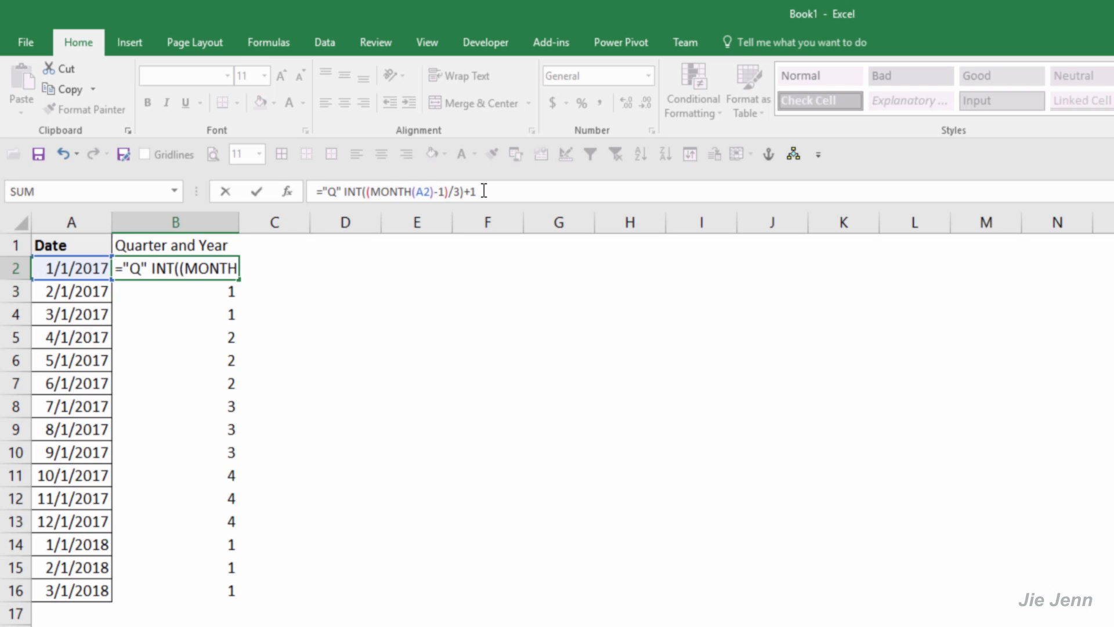
type(" &")
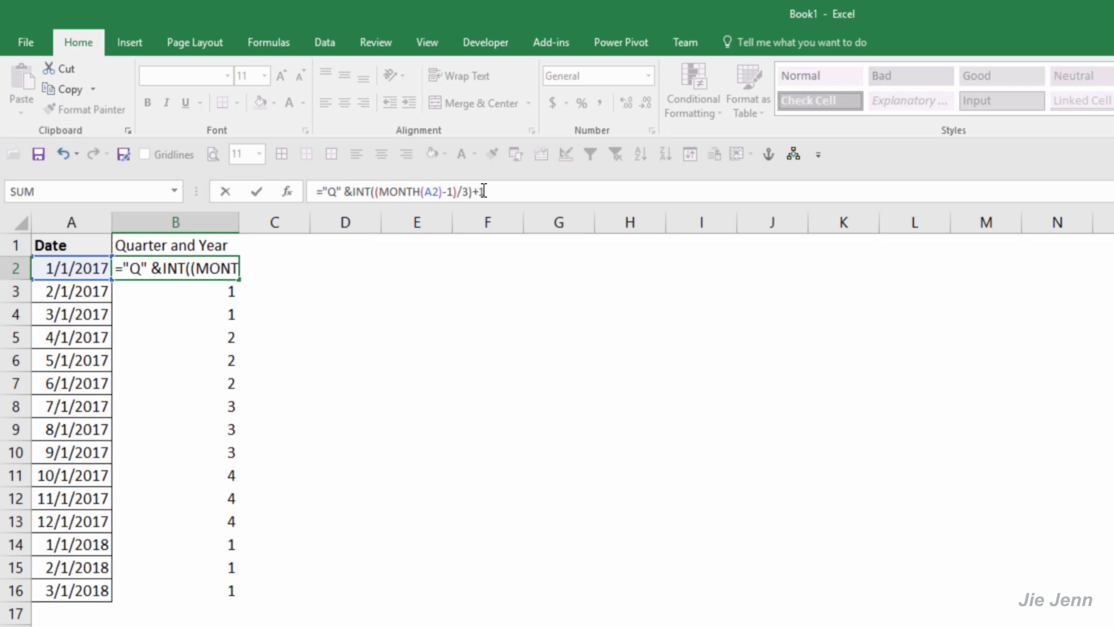
key("BackSpace")
key("BackSpace")
key("BackSpace")
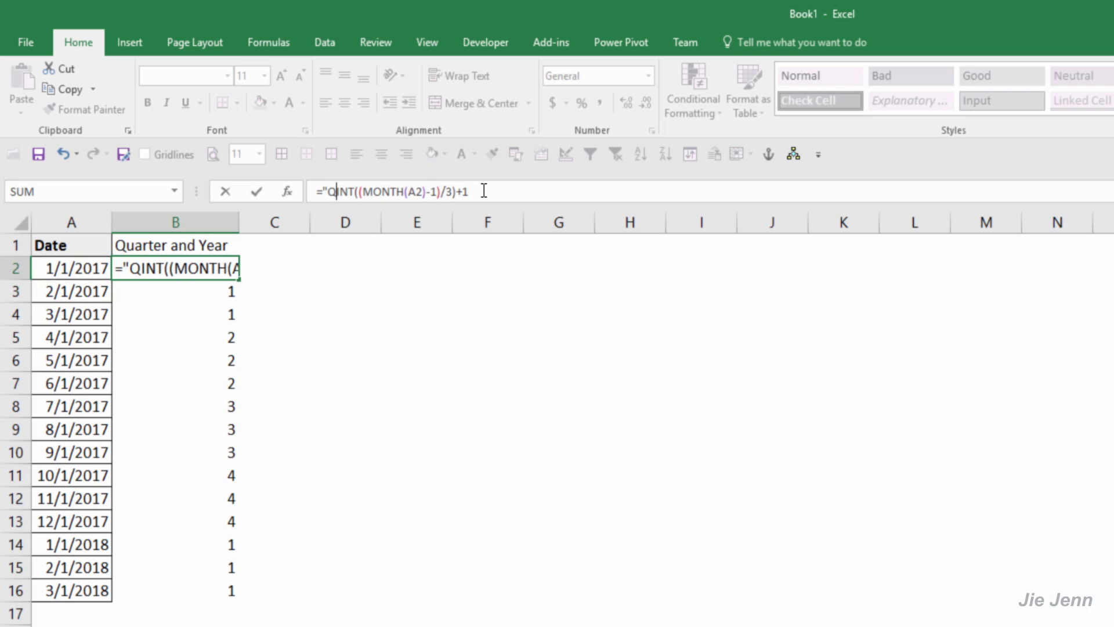
type("\" ")
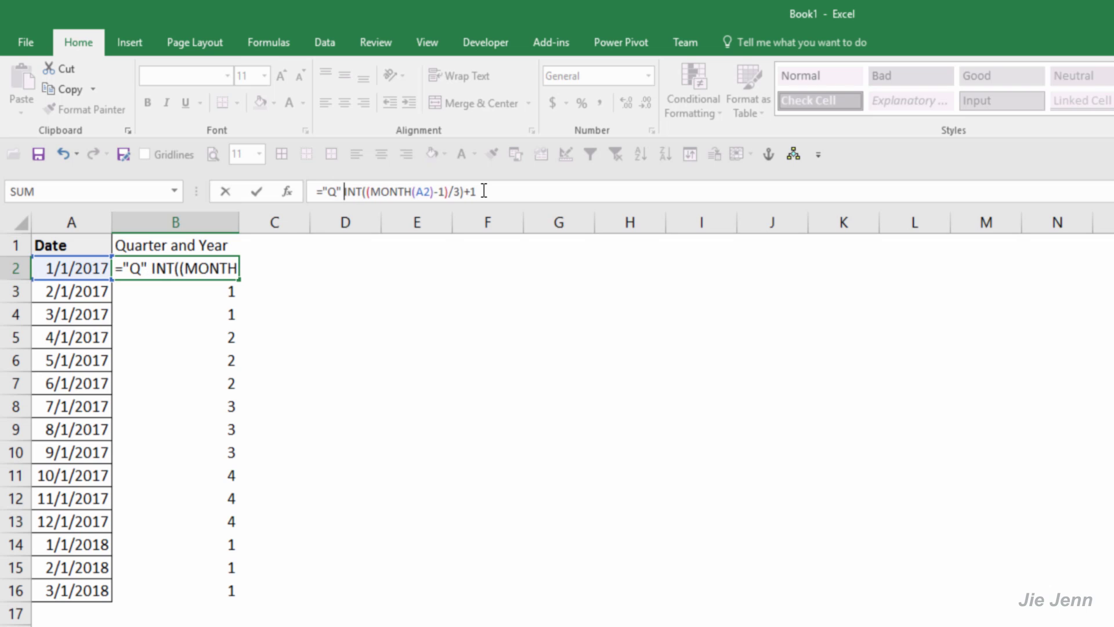
type("&")
key("Return")
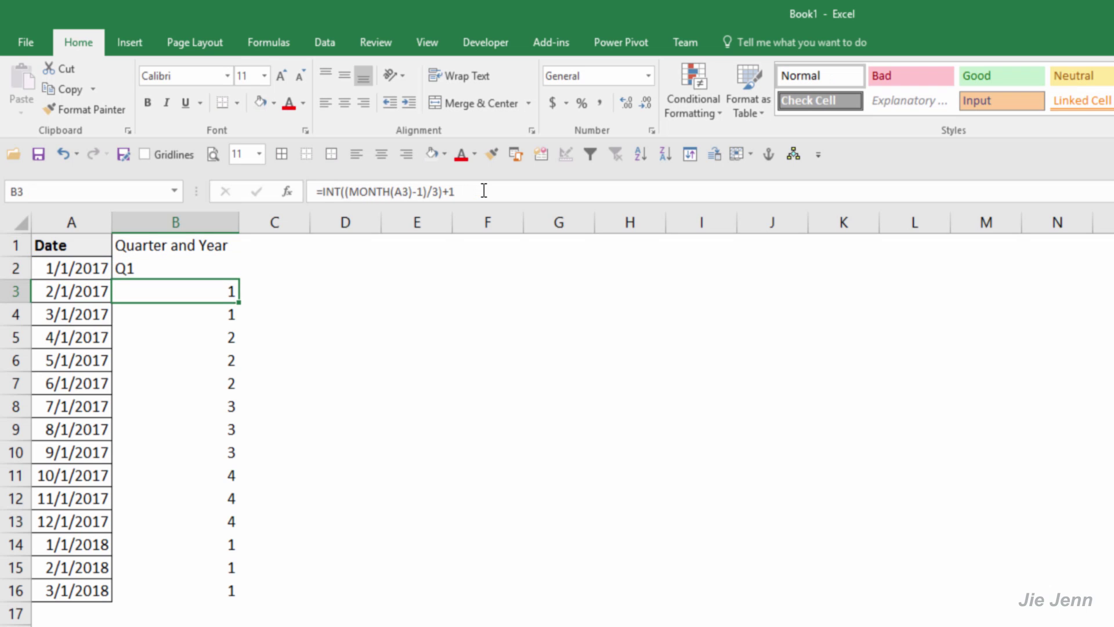
left_click(219, 274)
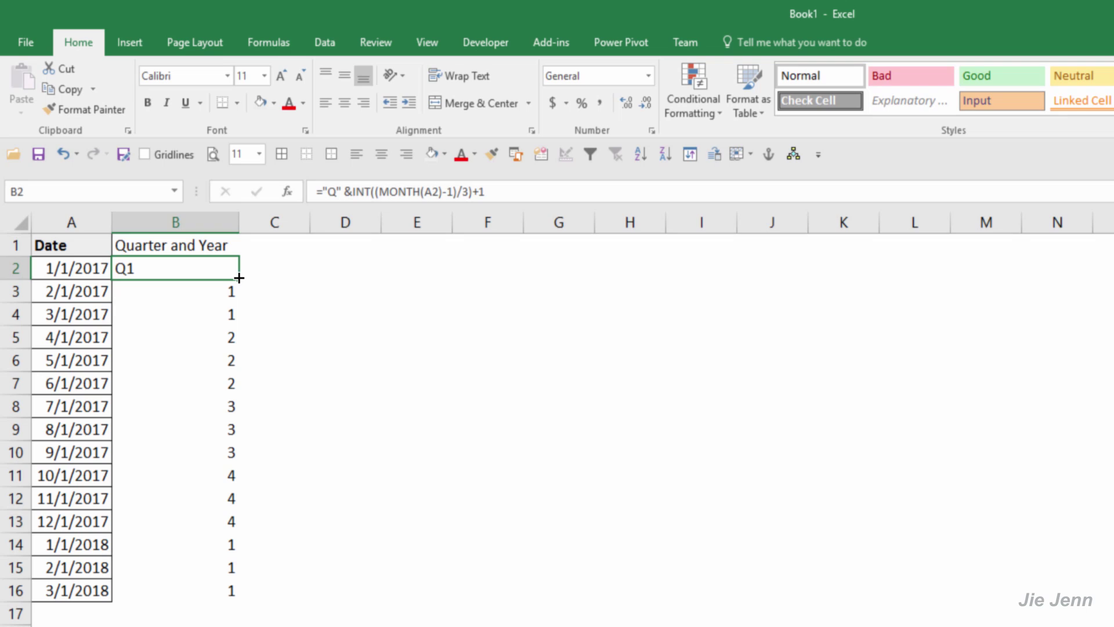
left_click_drag(244, 284, 241, 601)
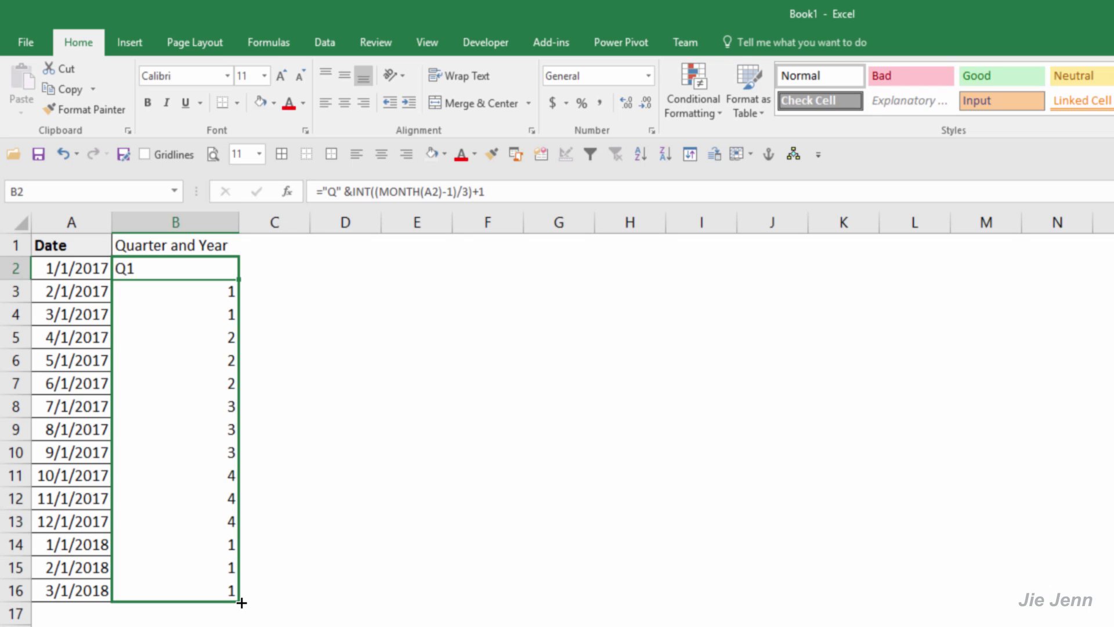
left_click_drag(241, 602, 242, 602)
Check the first- and second-quarter dates in column A against their Q labels.
left_click_drag(217, 525, 188, 534)
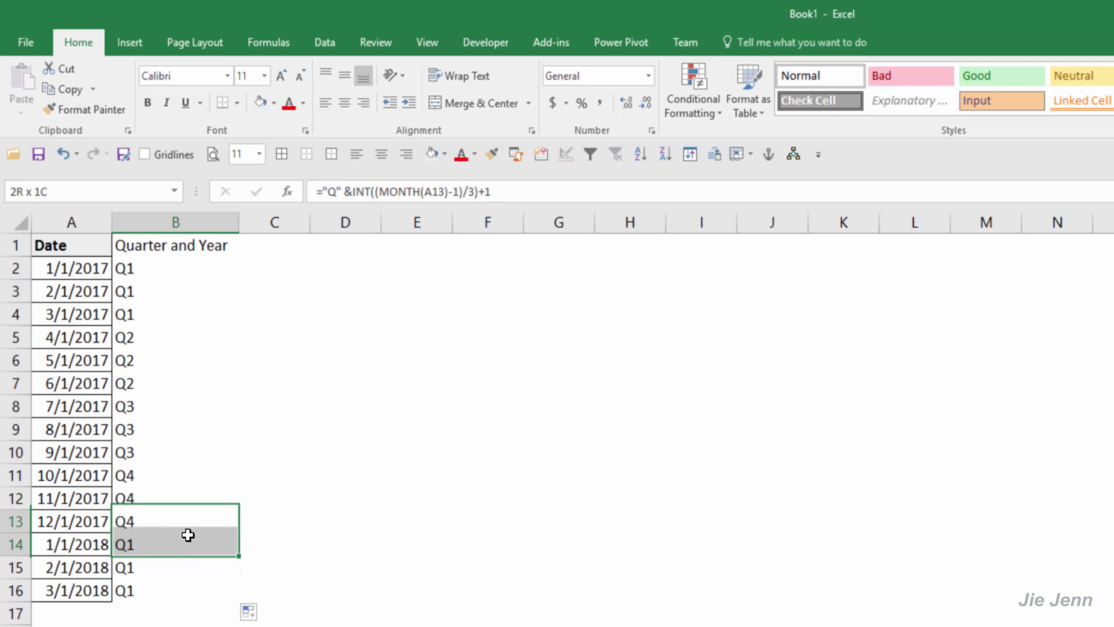
left_click(171, 587)
left_click(79, 273)
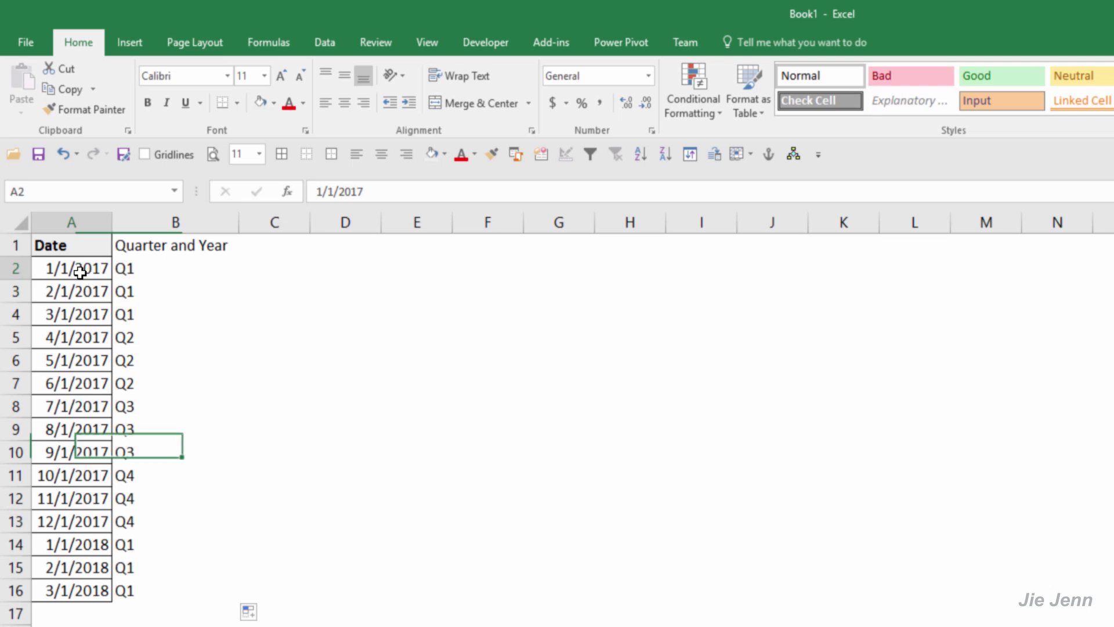
mouse_move(79, 272)
left_mouse_down()
mouse_move(71, 309)
mouse_move(140, 303)
left_mouse_up()
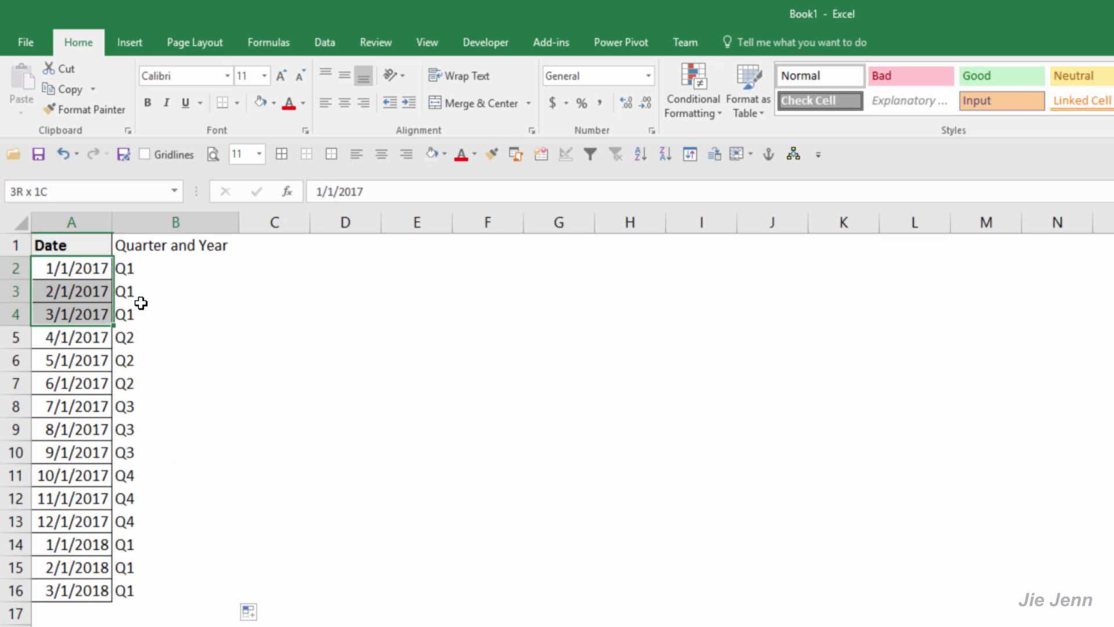
left_click(55, 269)
left_click(61, 320)
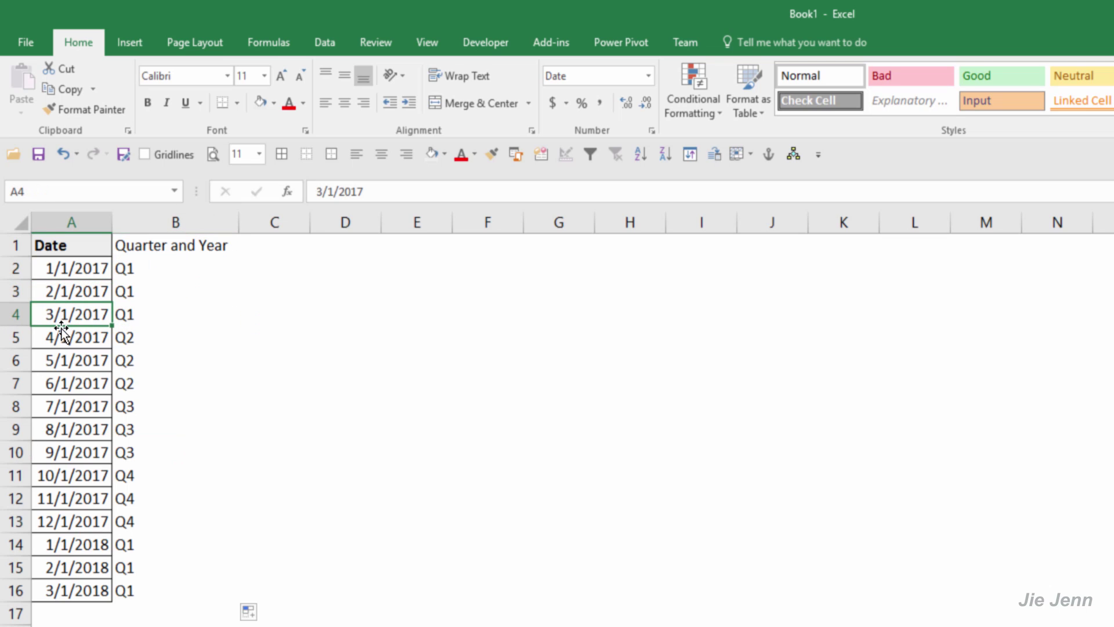
left_click(68, 344)
left_click_drag(71, 355, 75, 383)
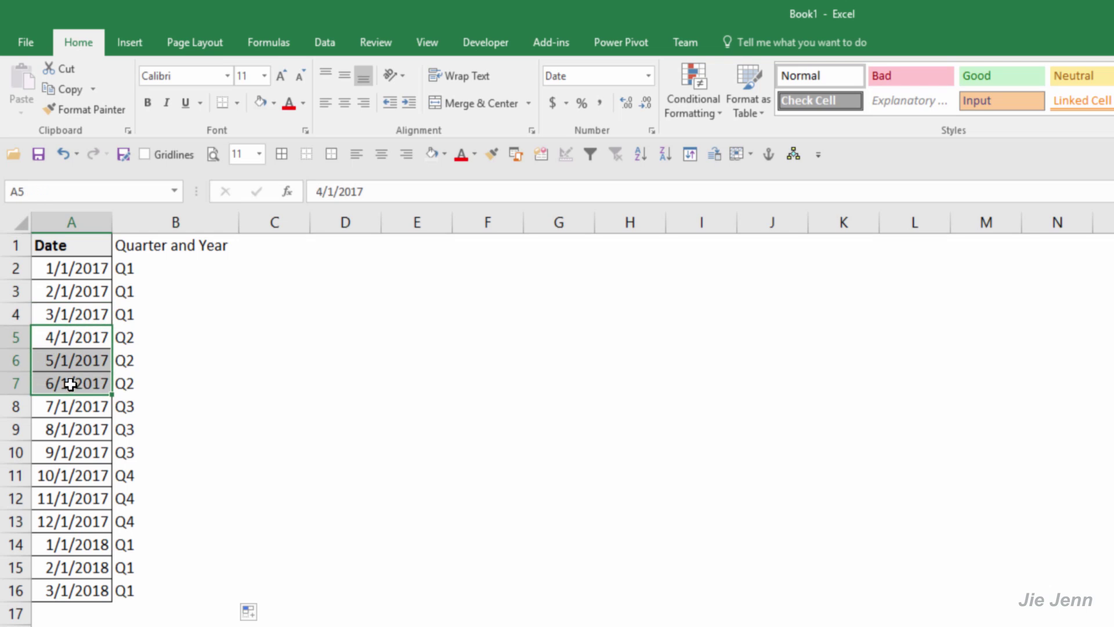
Append &", "&YEAR(A2) to B2's formula and fill it down, showing labels like 'Q1, 2017'.
left_click(149, 270)
left_click(545, 193)
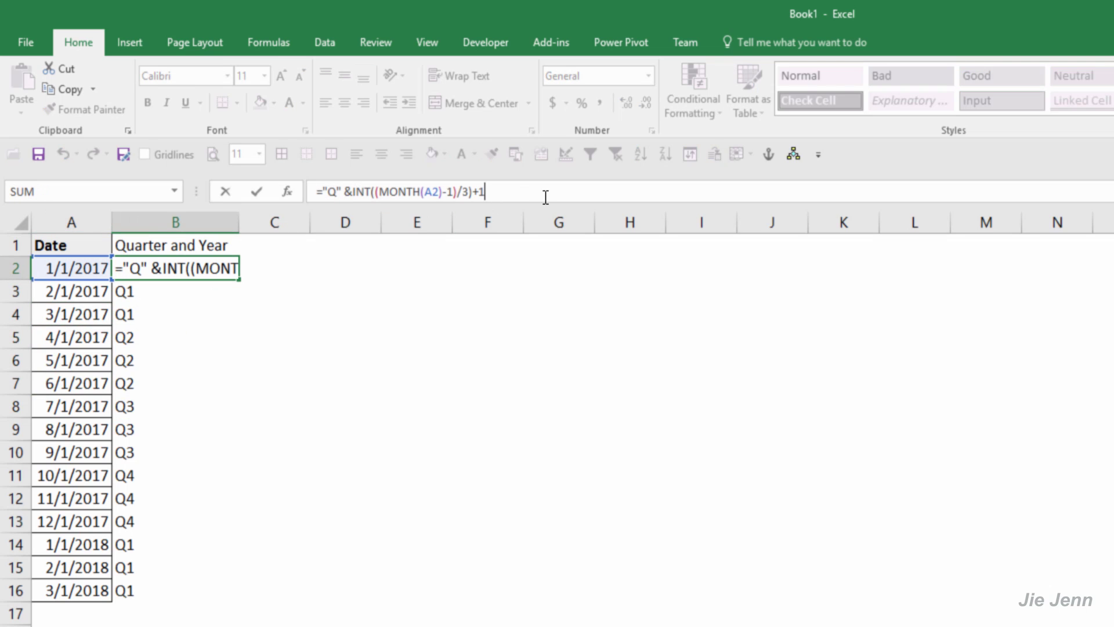
type(" &\",")
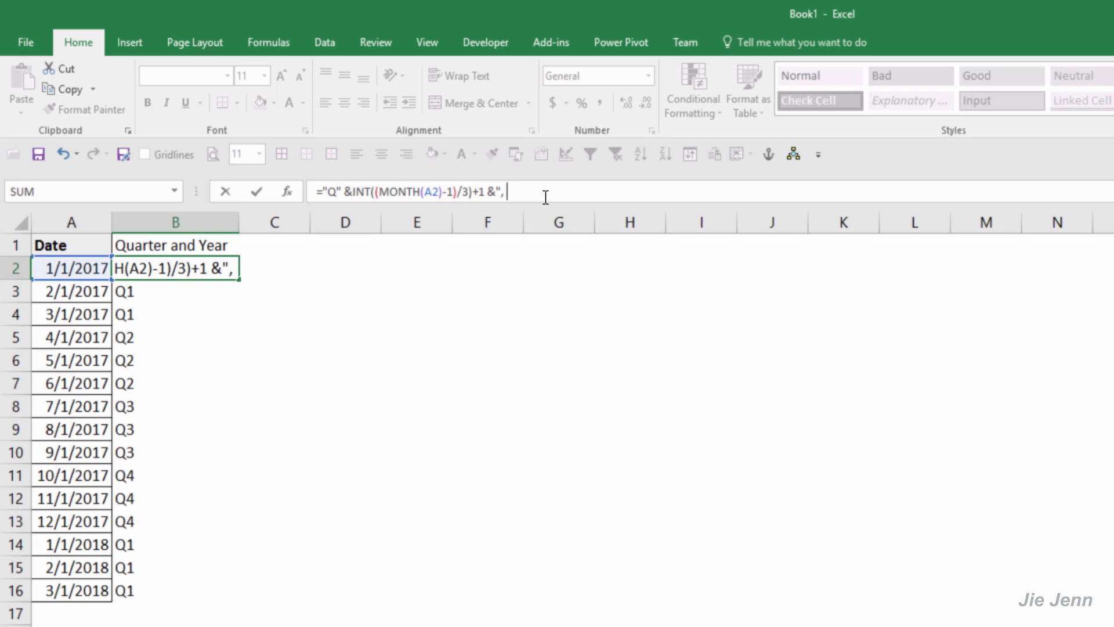
type(" \" &")
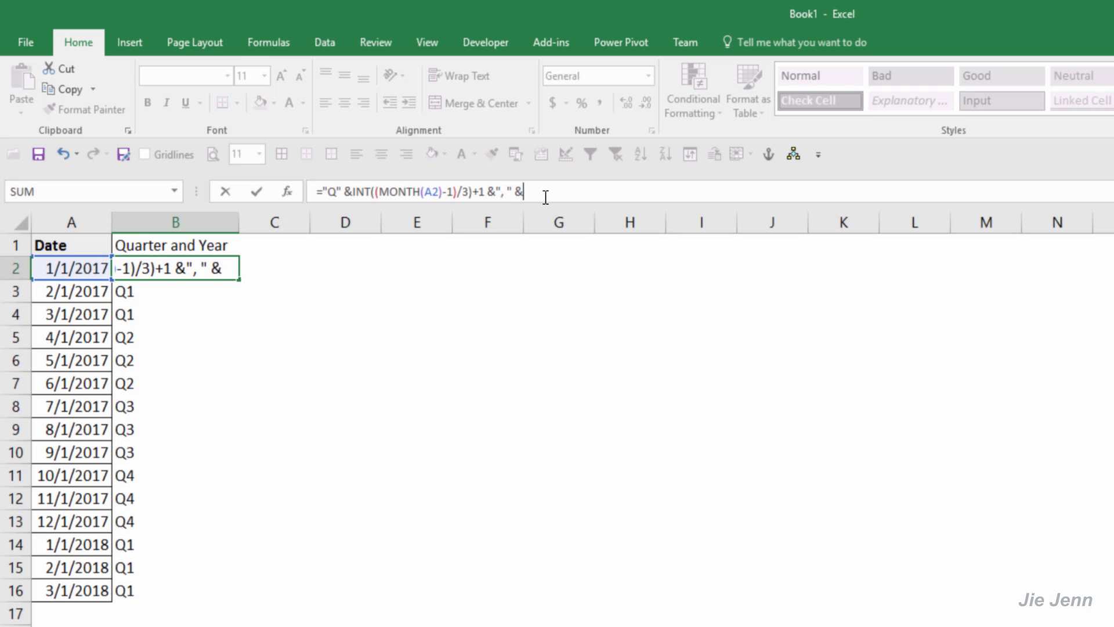
key("BackSpace")
key("BackSpace")
type("& ")
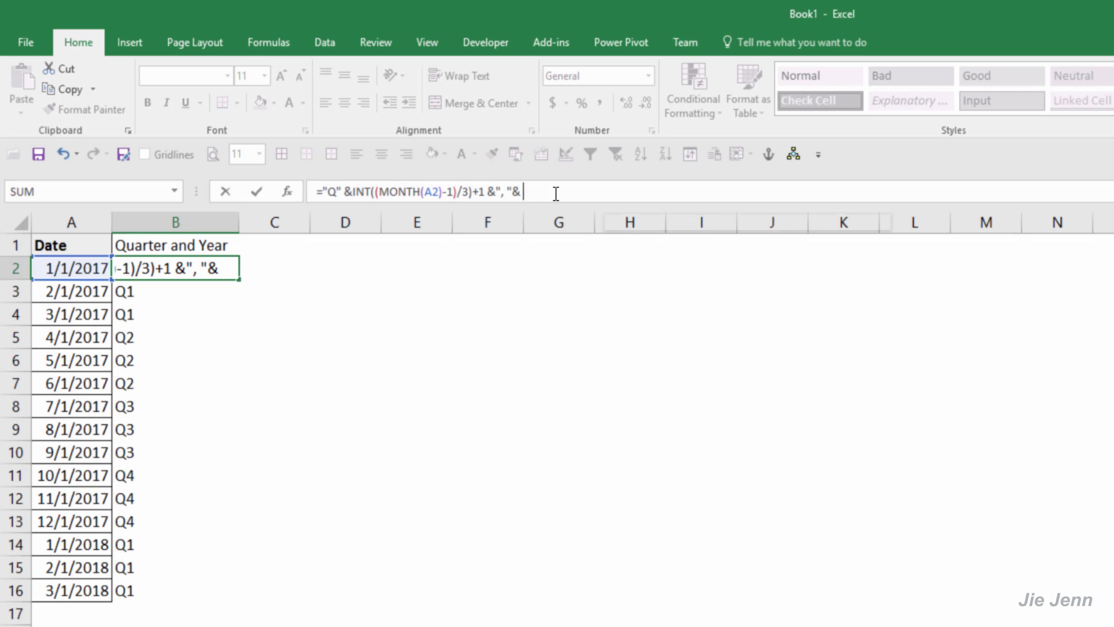
type("year(")
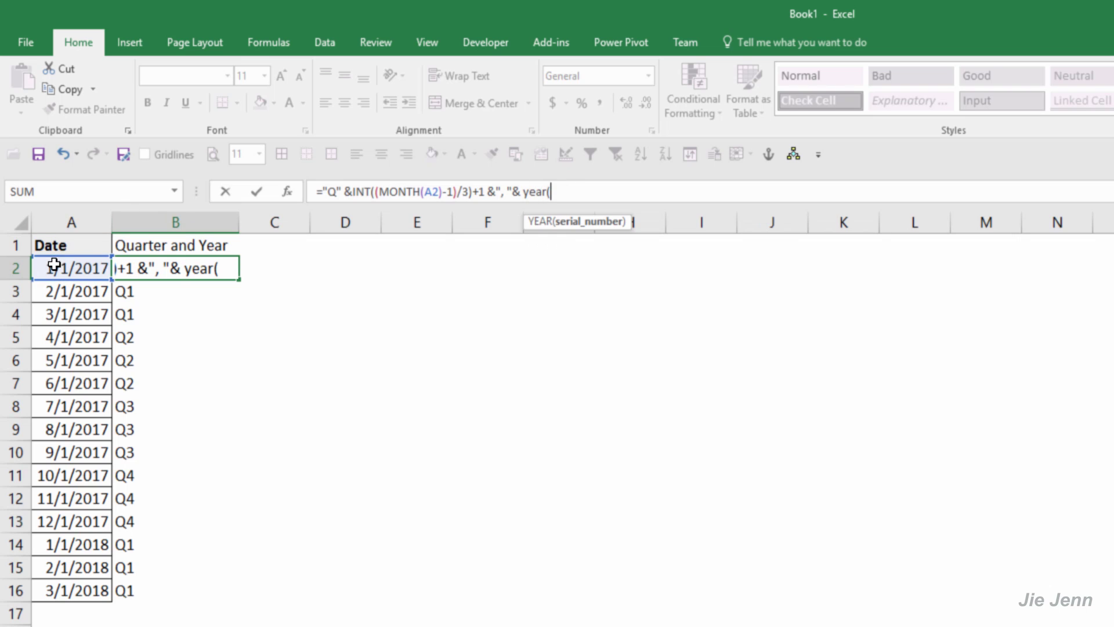
left_click(80, 267)
key("Return")
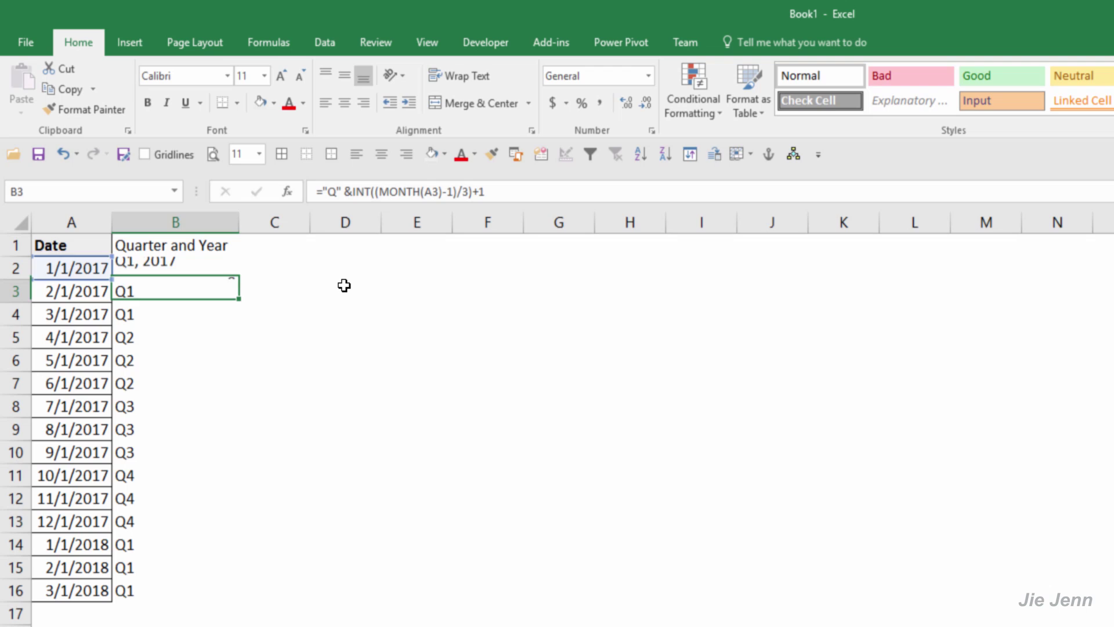
left_click(230, 271)
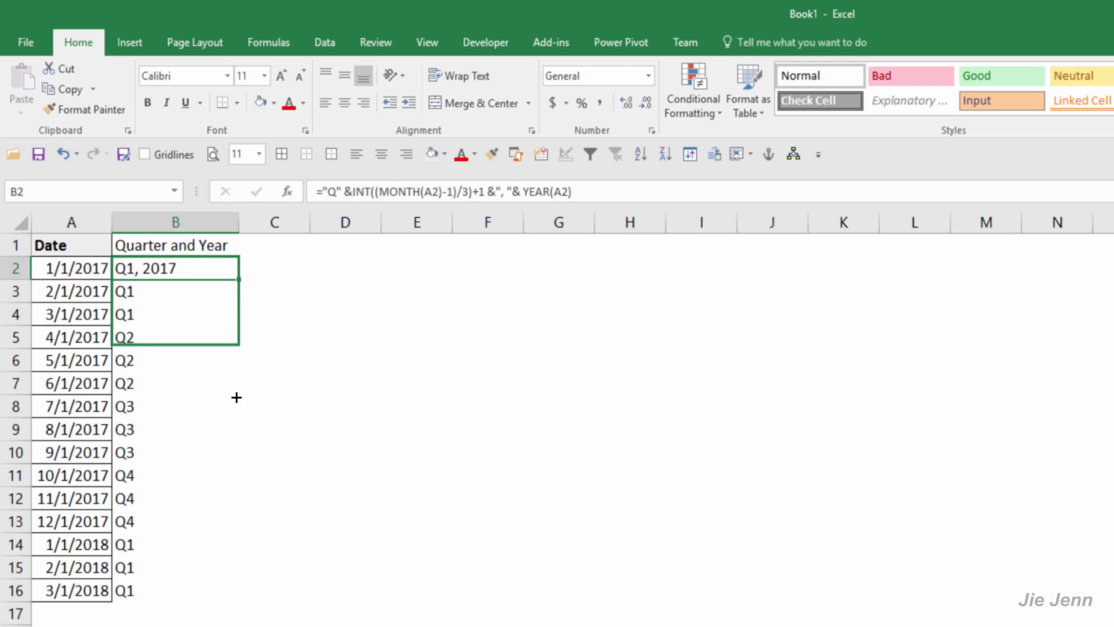
left_click_drag(239, 278, 221, 597)
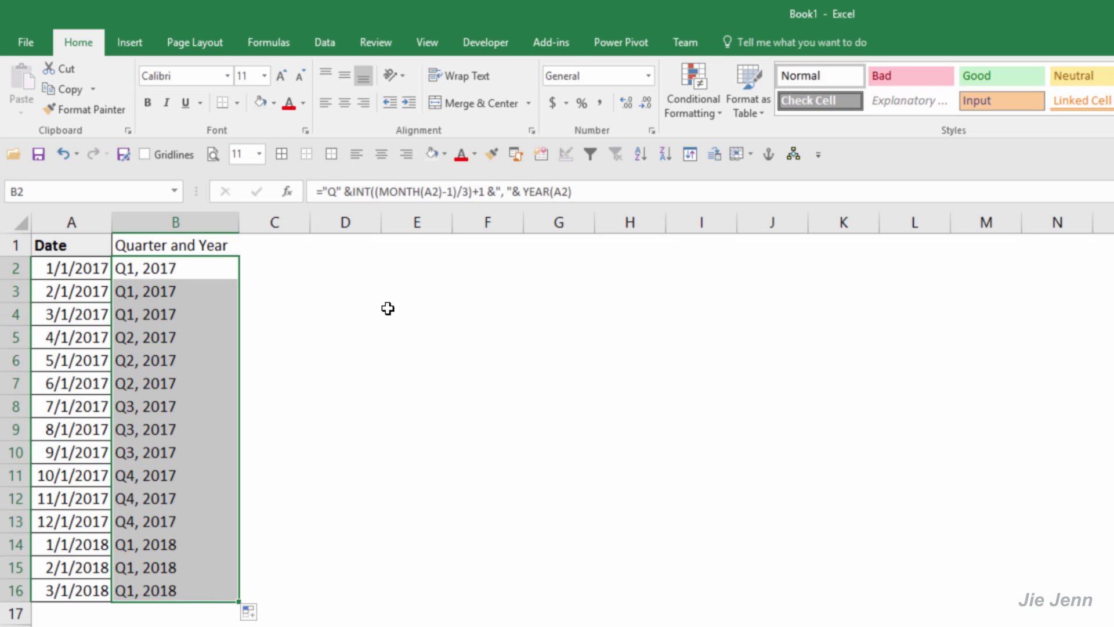
Apply All Borders to the date table A1:B16.
left_click(280, 154)
left_click(300, 385)
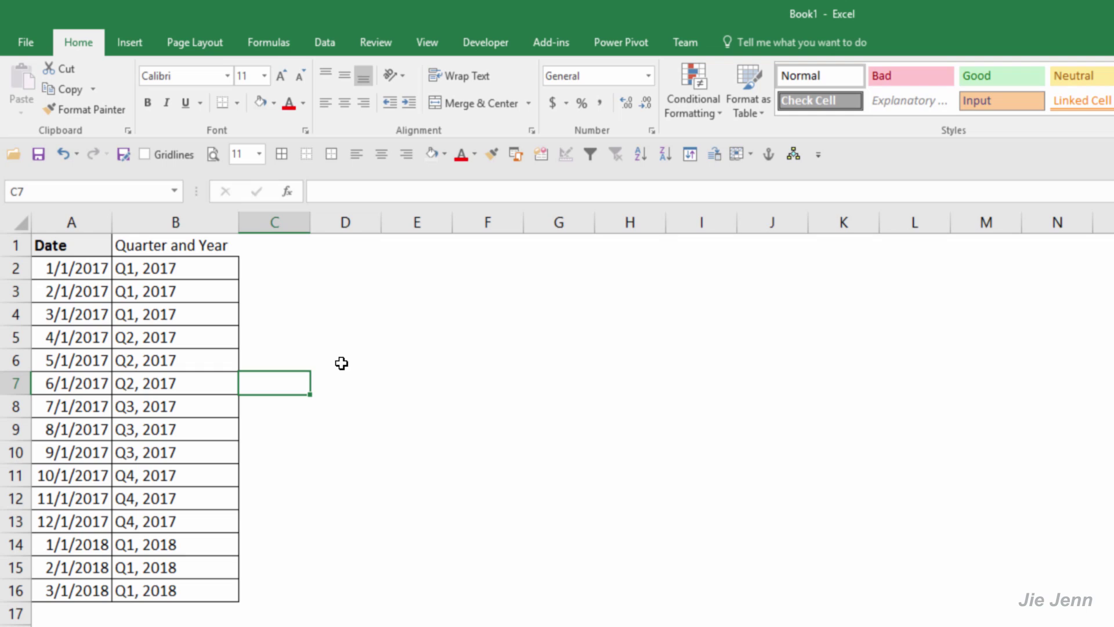
left_click(279, 265)
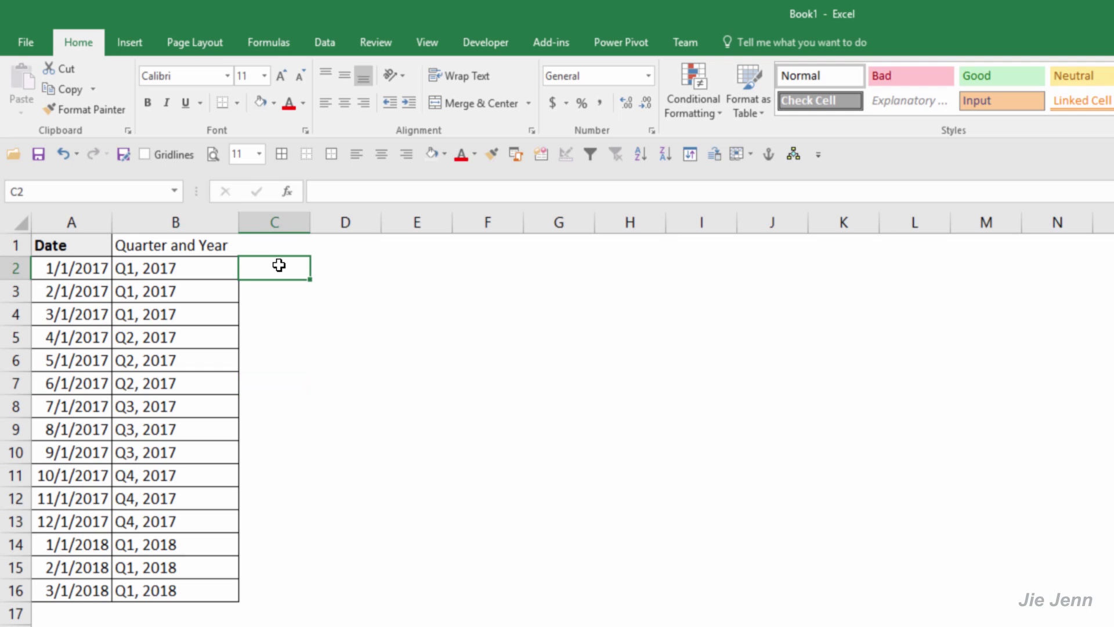